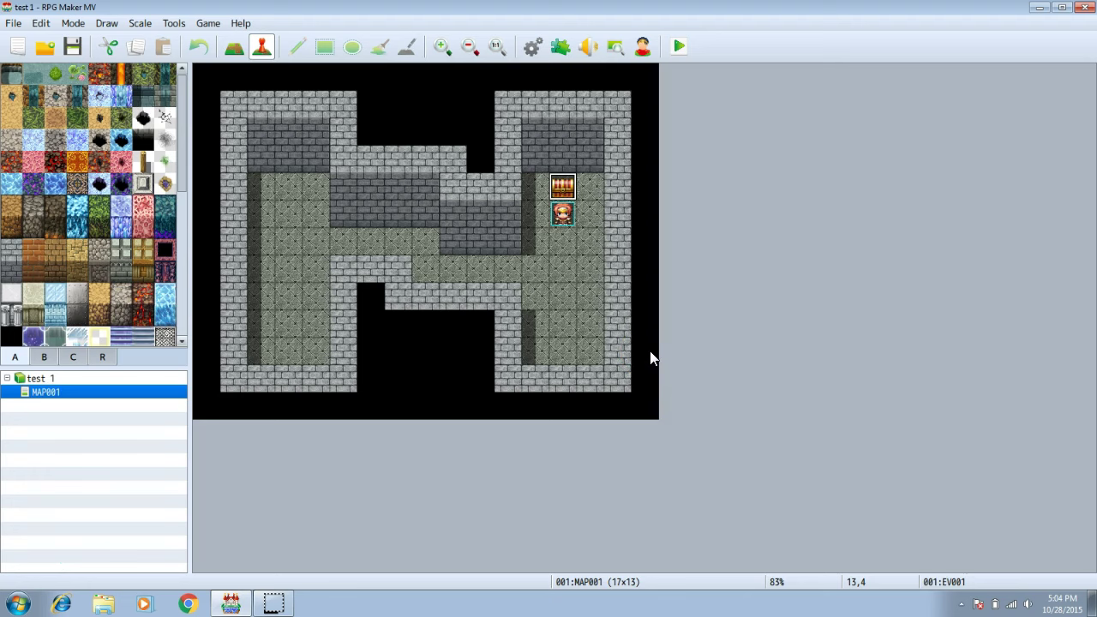
Step: Minimize the RPG Maker MV window showing MAP001 to reveal the desktop
{"action": "left_click", "coordinate": [415, 509]}
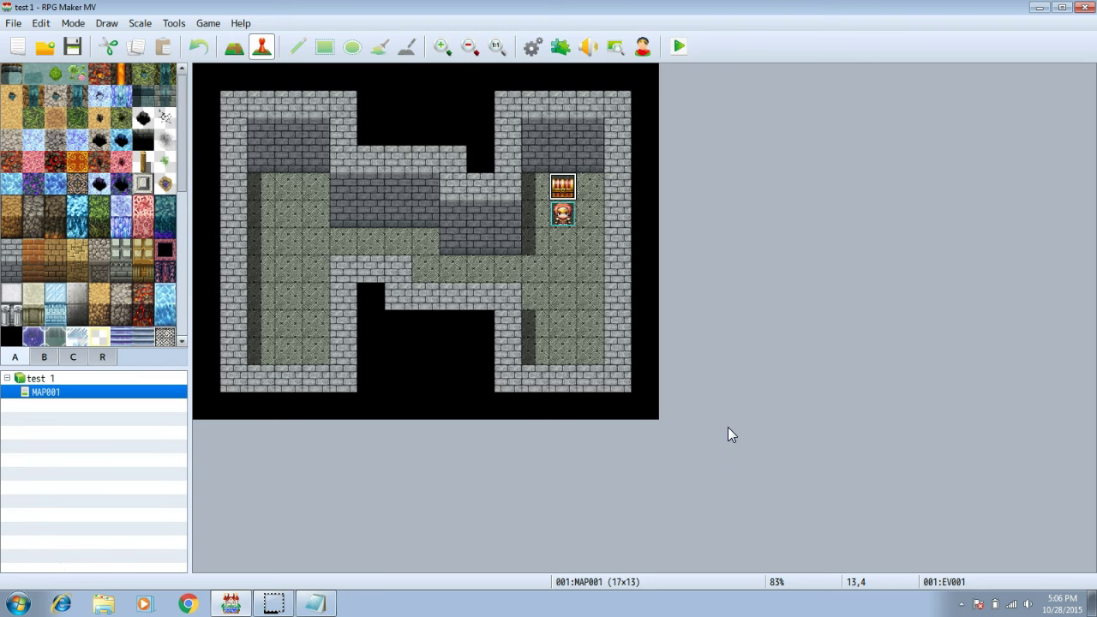
Step: Minimize RPG Maker MV and start paint.net from its desktop icon
{"action": "left_click", "coordinate": [1038, 7]}
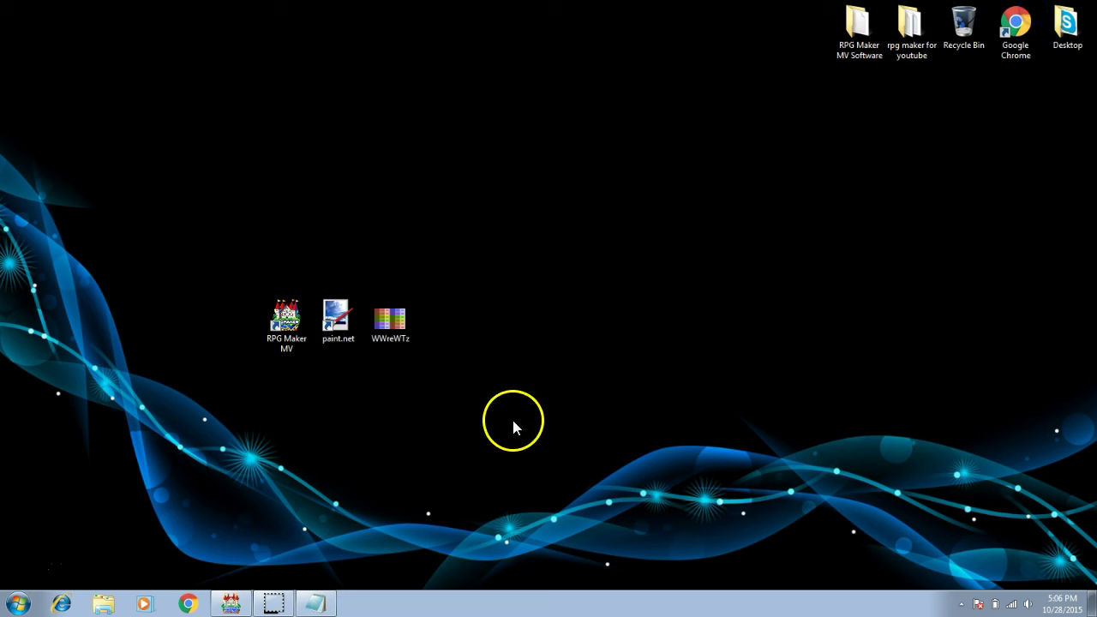
{"action": "double_click", "coordinate": [340, 336]}
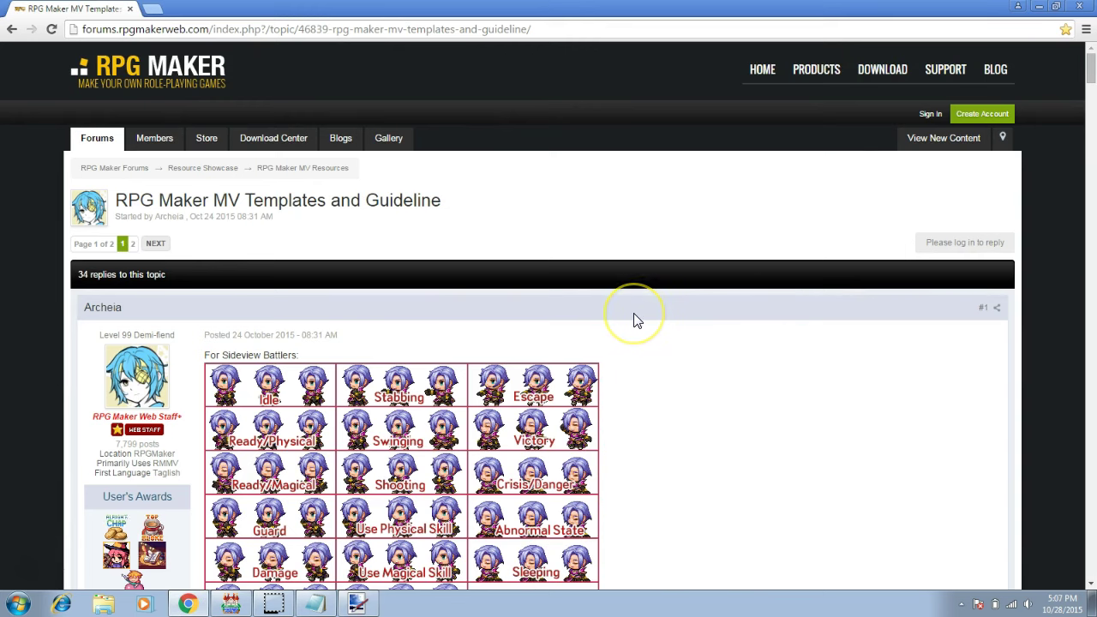
Step: Save the full-size forum Weapon template to the Desktop as 'templete for weapons', then close Chrome
{"action": "scroll", "coordinate": [631, 318], "scroll_direction": "down", "scroll_amount": 10}
{"action": "scroll", "coordinate": [635, 319], "scroll_direction": "down", "scroll_amount": 20}
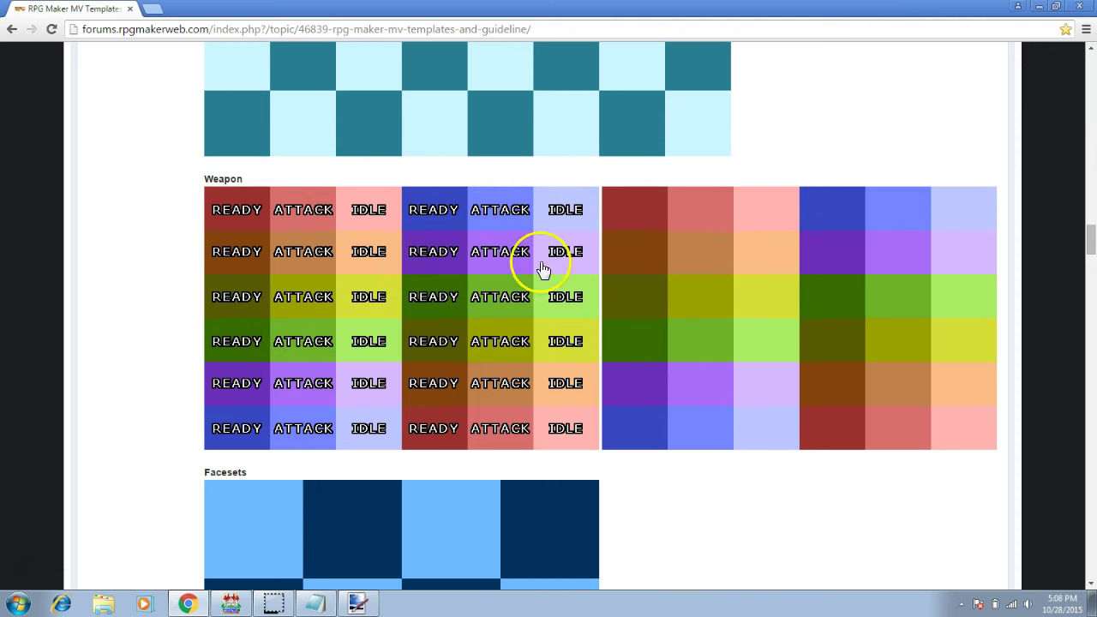
{"action": "left_click", "coordinate": [420, 287]}
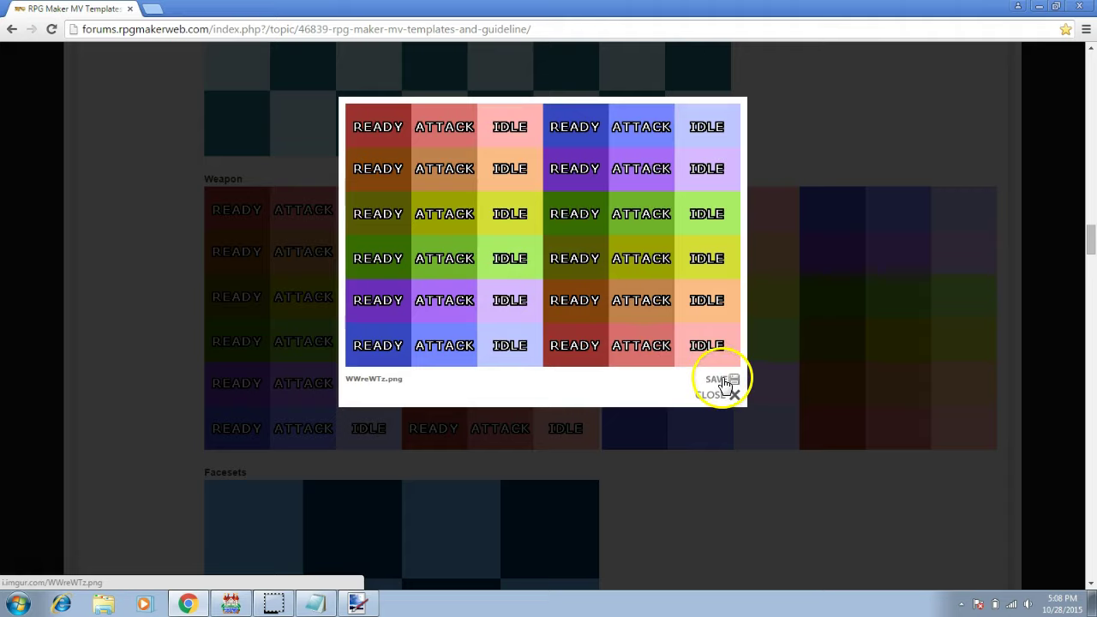
{"action": "left_click", "coordinate": [718, 379]}
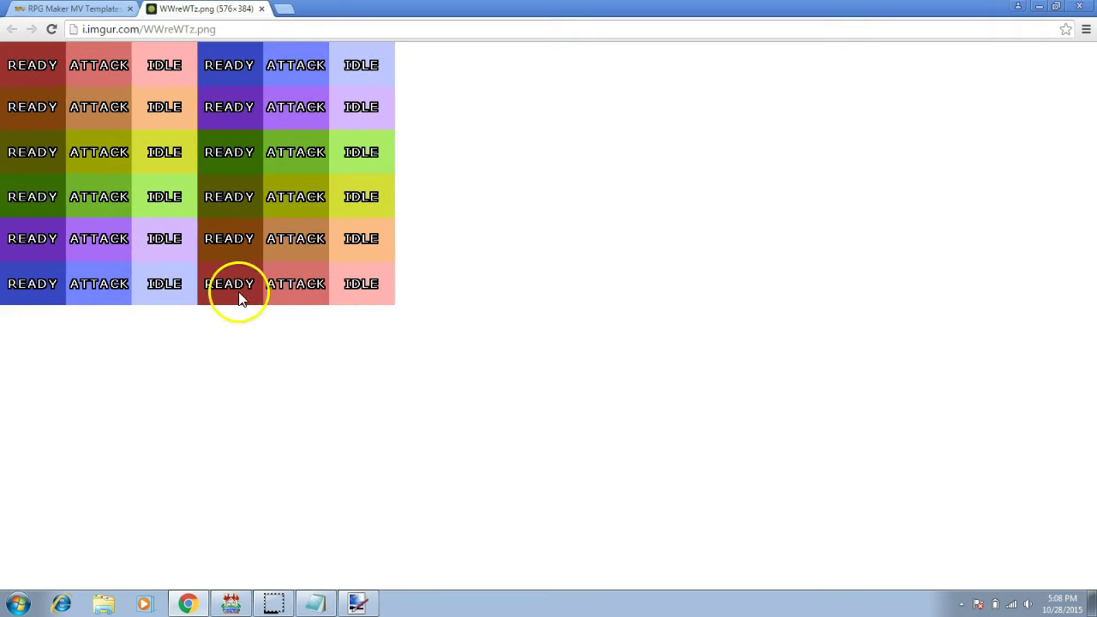
{"action": "right_click", "coordinate": [243, 183]}
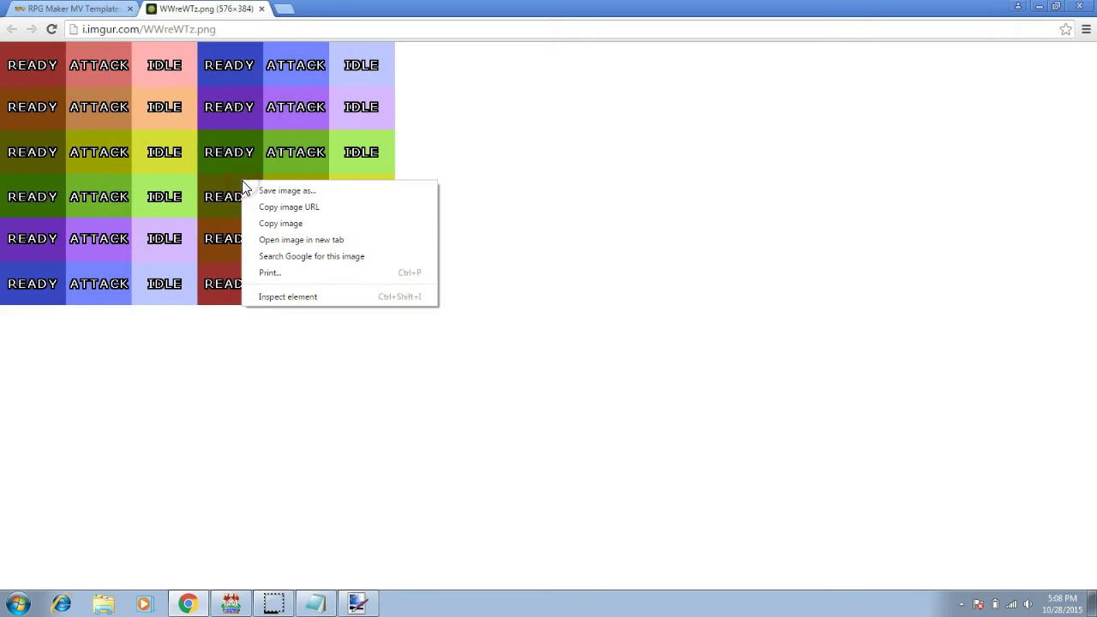
{"action": "left_click", "coordinate": [321, 193]}
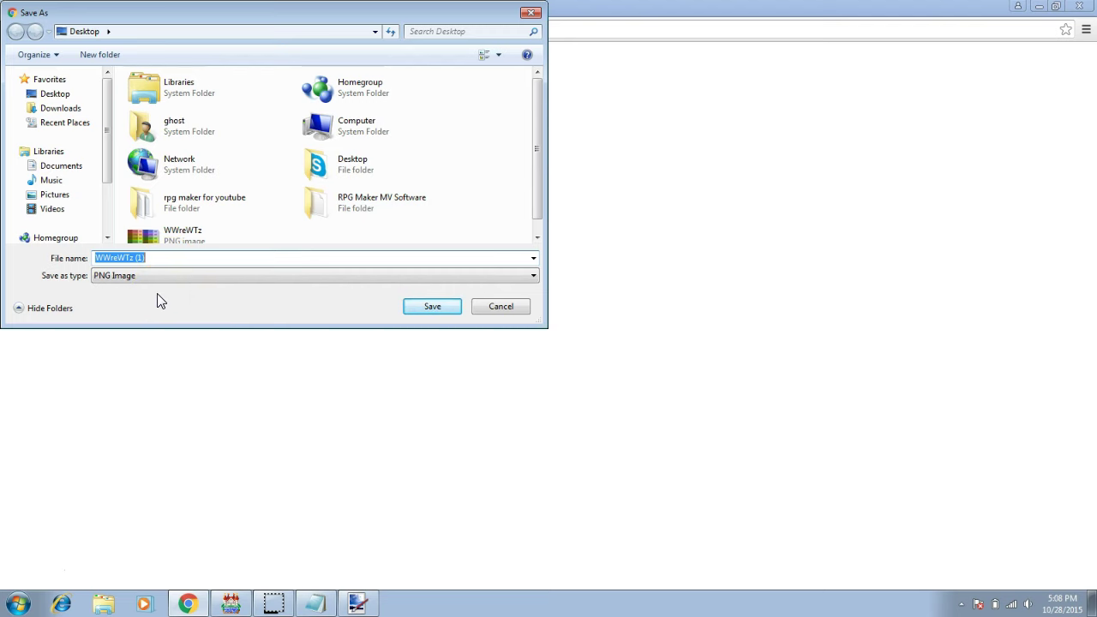
{"action": "type", "text": "templete for weapons"}
{"action": "left_click", "coordinate": [431, 306]}
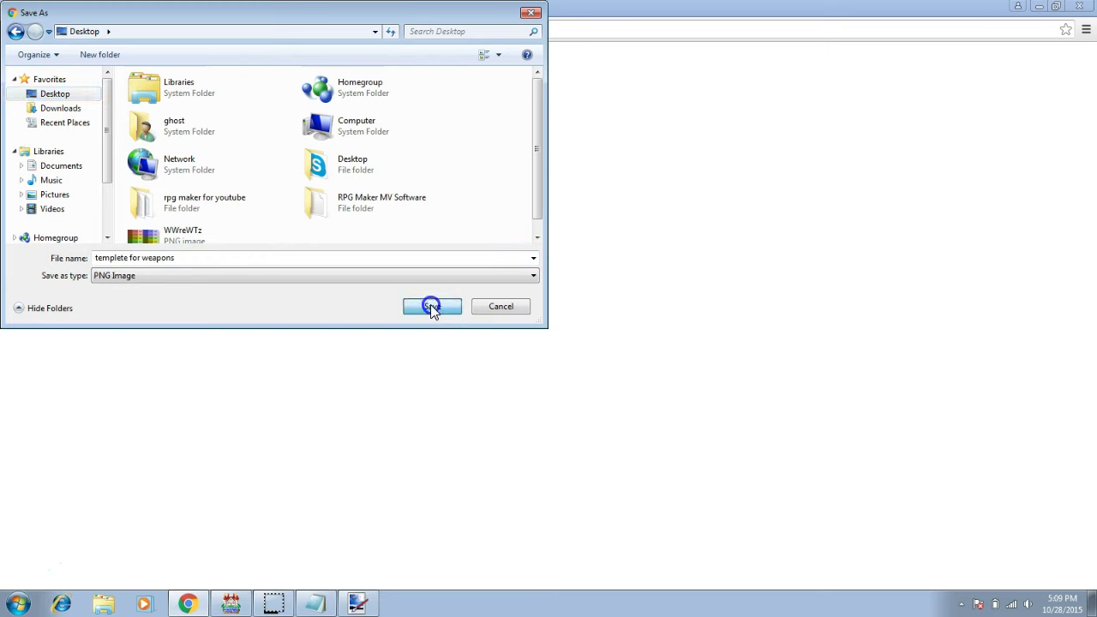
{"action": "left_click", "coordinate": [1079, 6]}
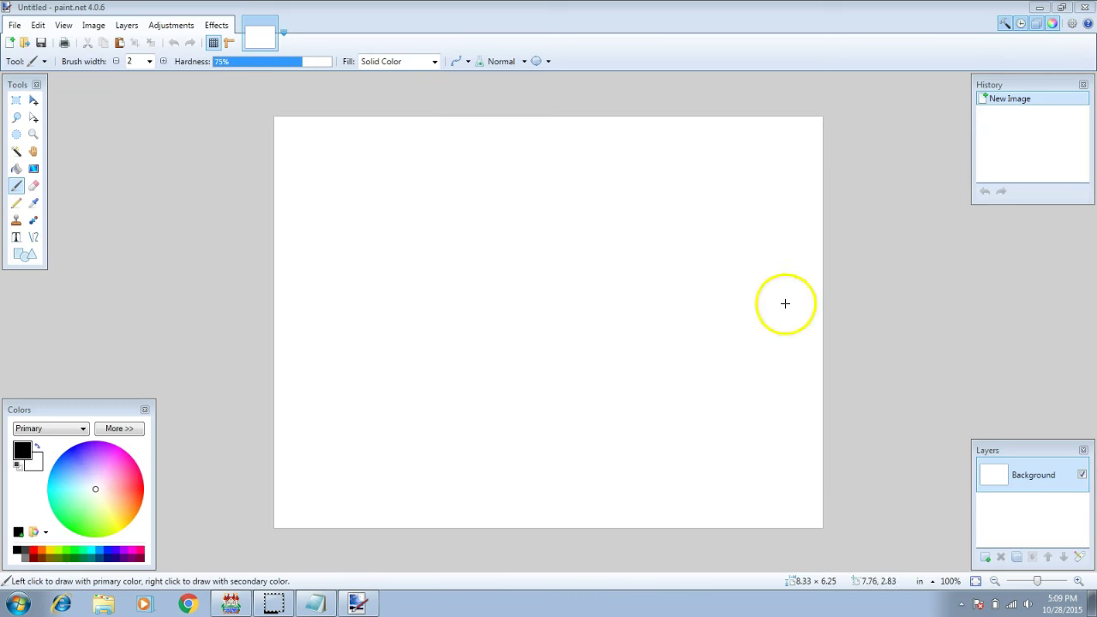
{"action": "left_click", "coordinate": [14, 25]}
{"action": "left_click", "coordinate": [29, 58]}
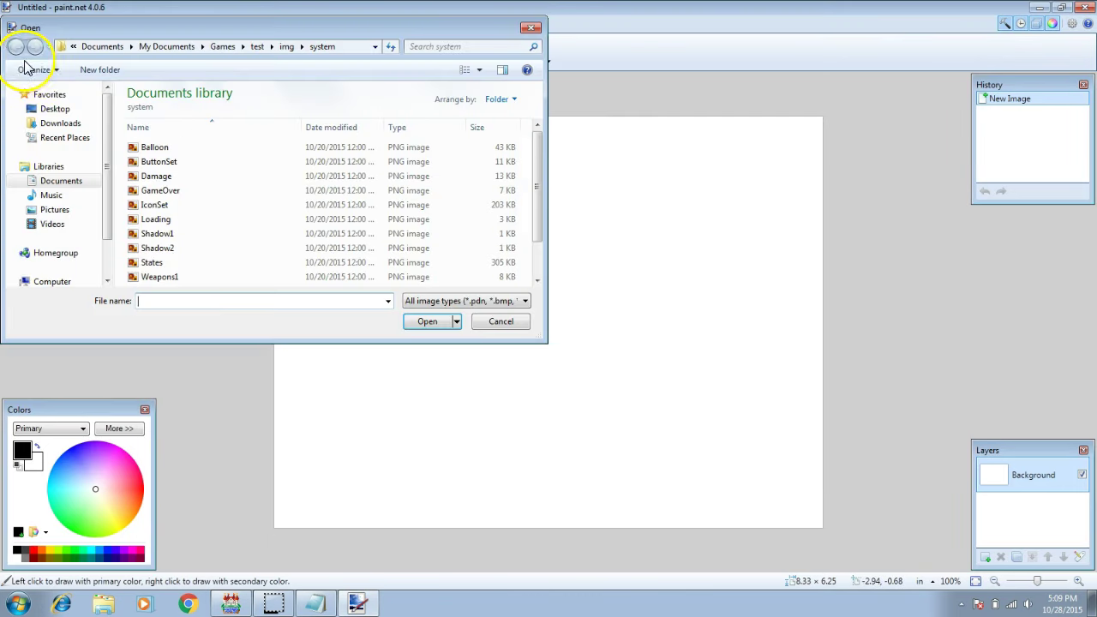
{"action": "left_click", "coordinate": [500, 321]}
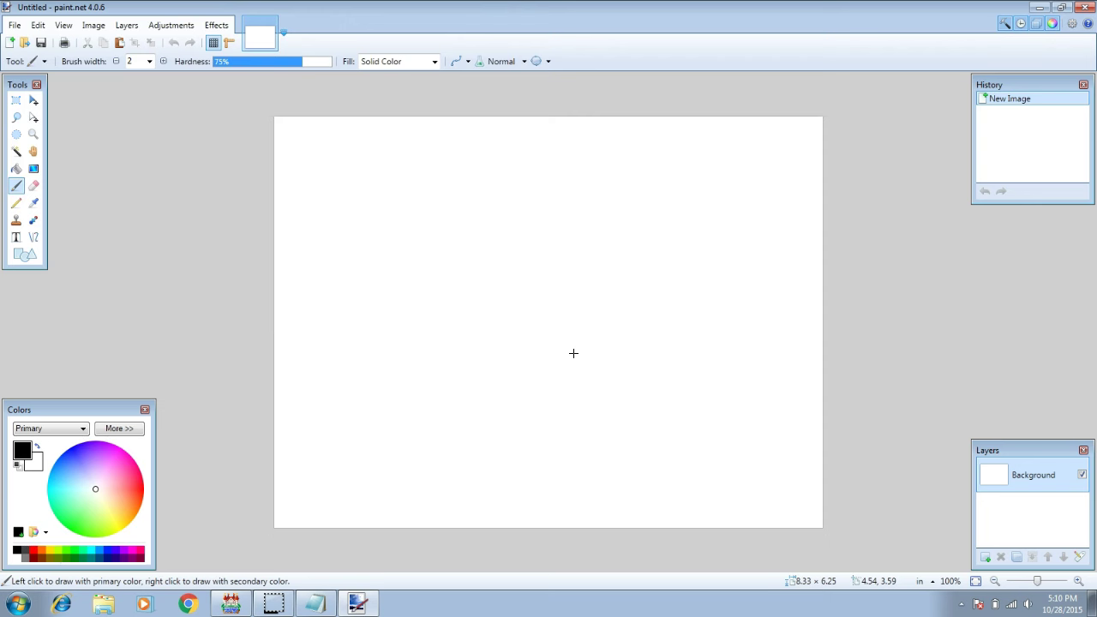
Step: Browse in Explorer to Documents > Games > test > img > system
{"action": "key", "text": "super"}
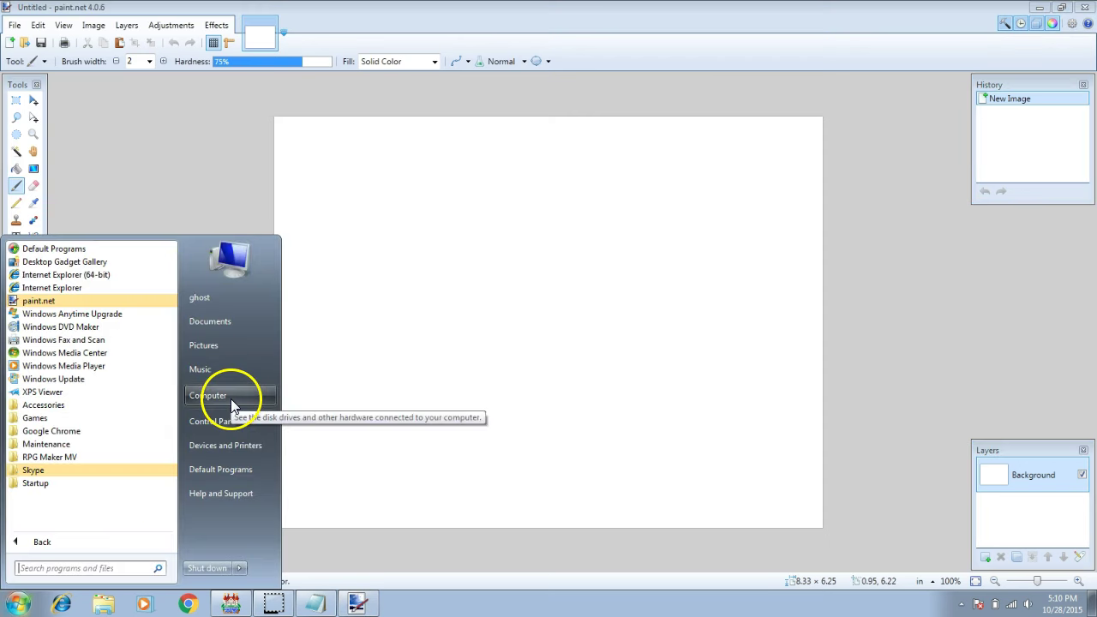
{"action": "left_click", "coordinate": [231, 399]}
{"action": "left_click", "coordinate": [343, 331]}
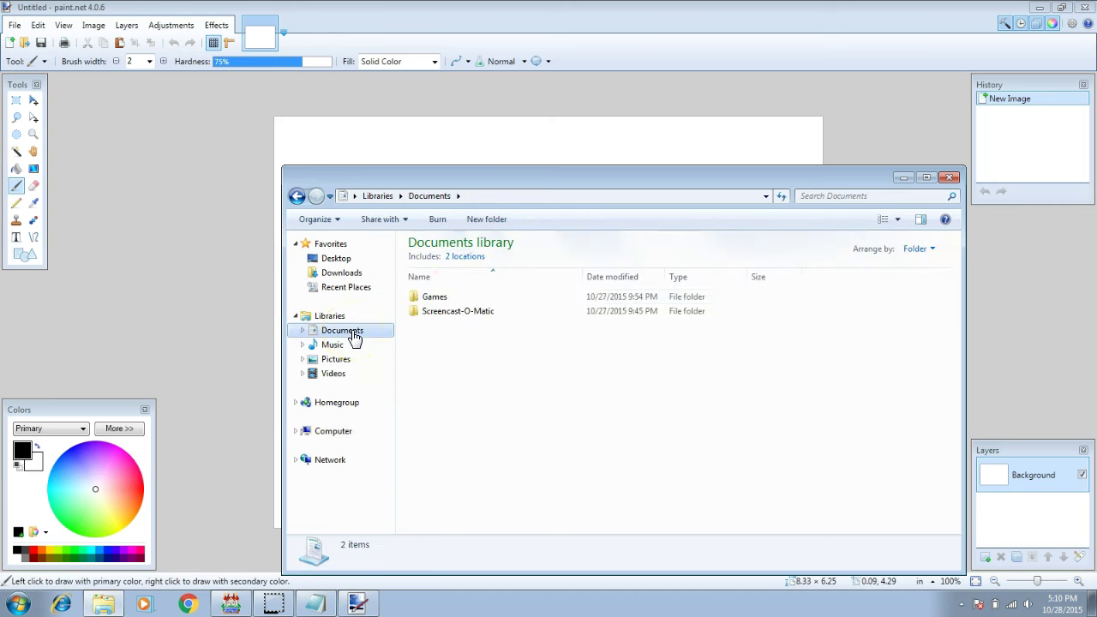
{"action": "left_click", "coordinate": [452, 299]}
{"action": "double_click", "coordinate": [451, 297]}
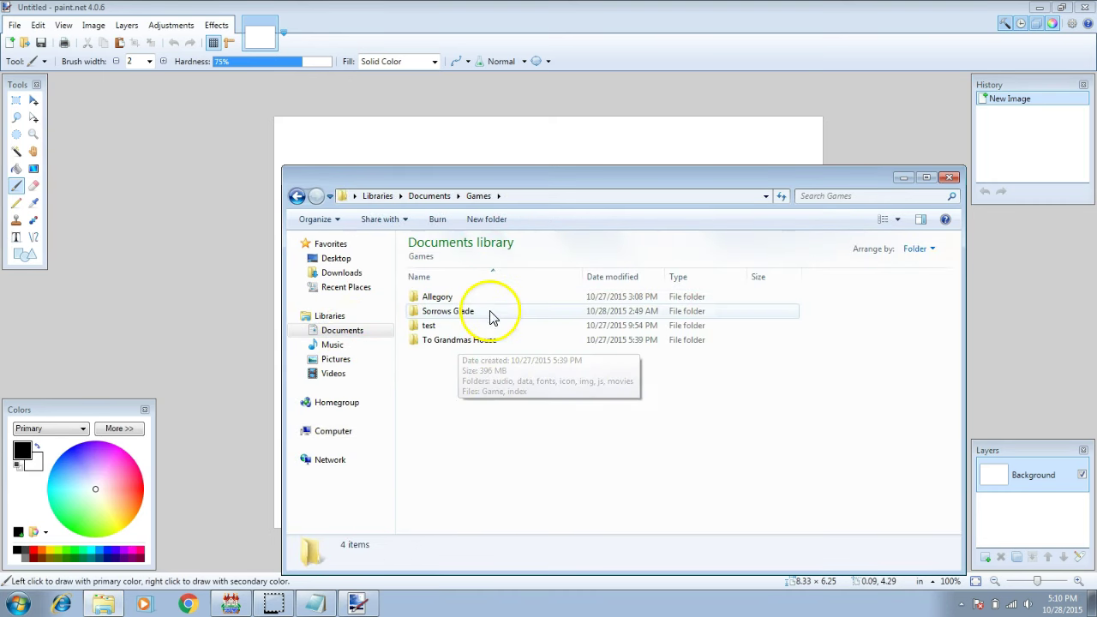
{"action": "double_click", "coordinate": [475, 325]}
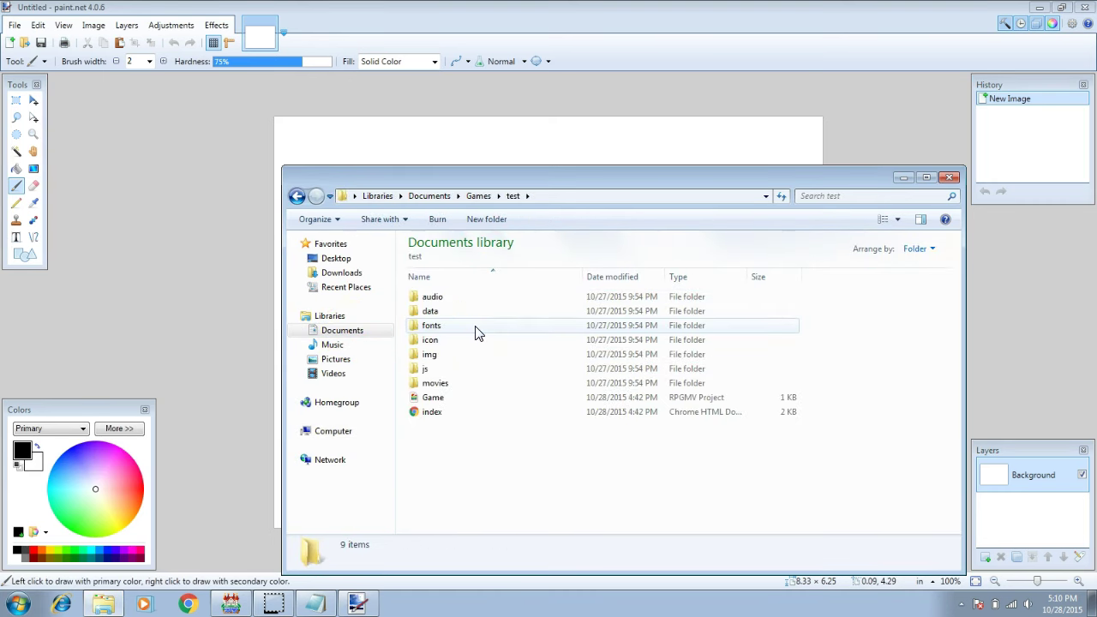
{"action": "double_click", "coordinate": [485, 356]}
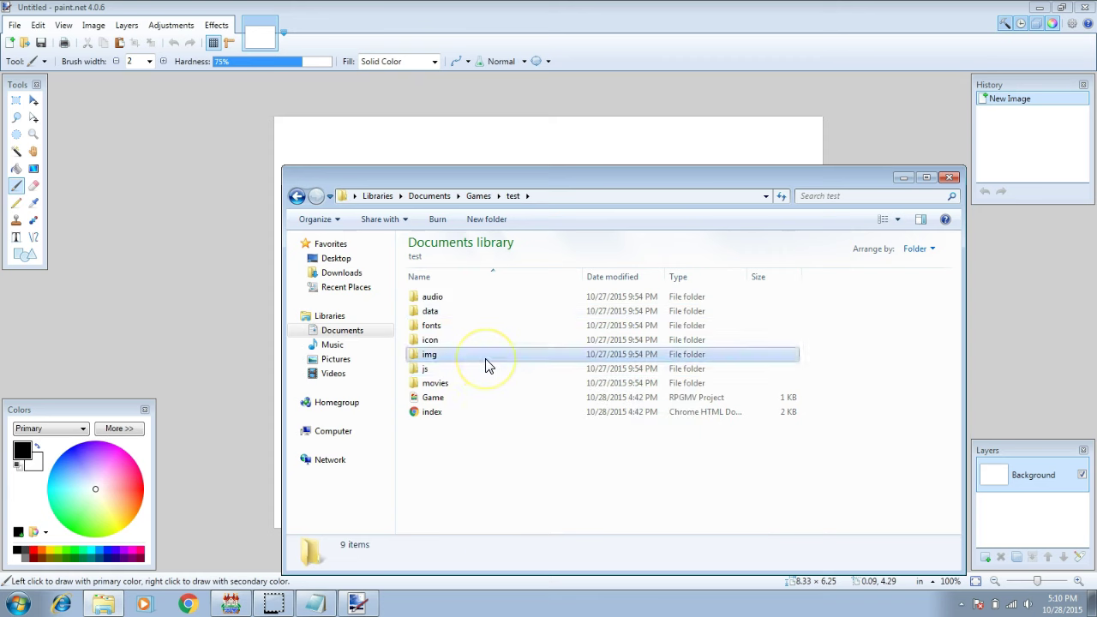
{"action": "double_click", "coordinate": [482, 442]}
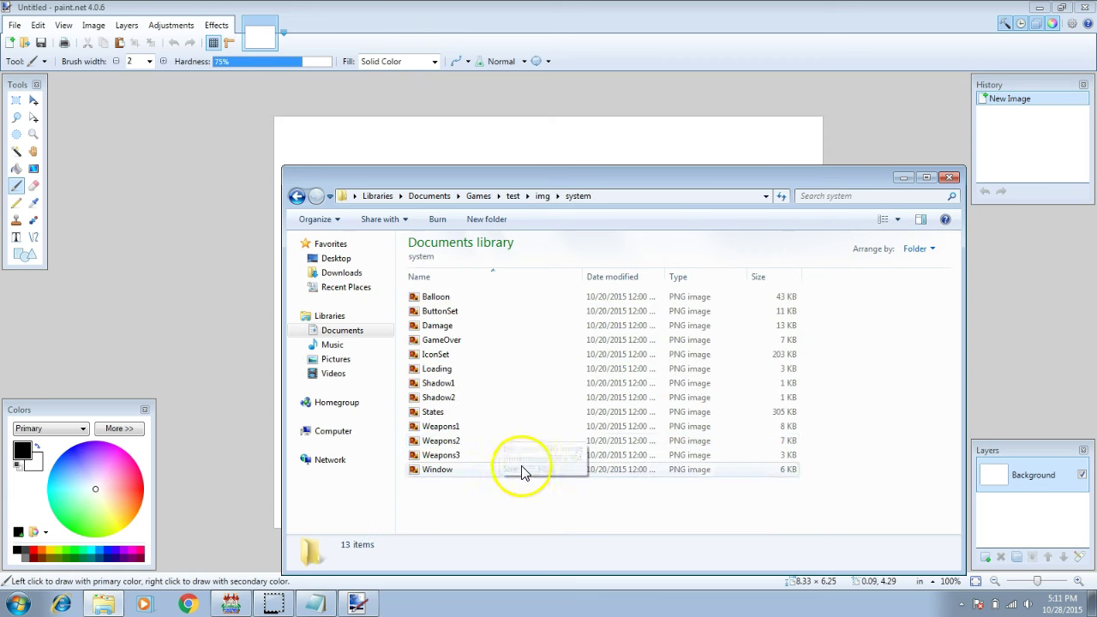
Step: Copy Weapons3.png and paste it onto the desktop beside RPG Maker MV
{"action": "left_click", "coordinate": [468, 464]}
{"action": "right_click", "coordinate": [456, 461]}
{"action": "left_click", "coordinate": [487, 358]}
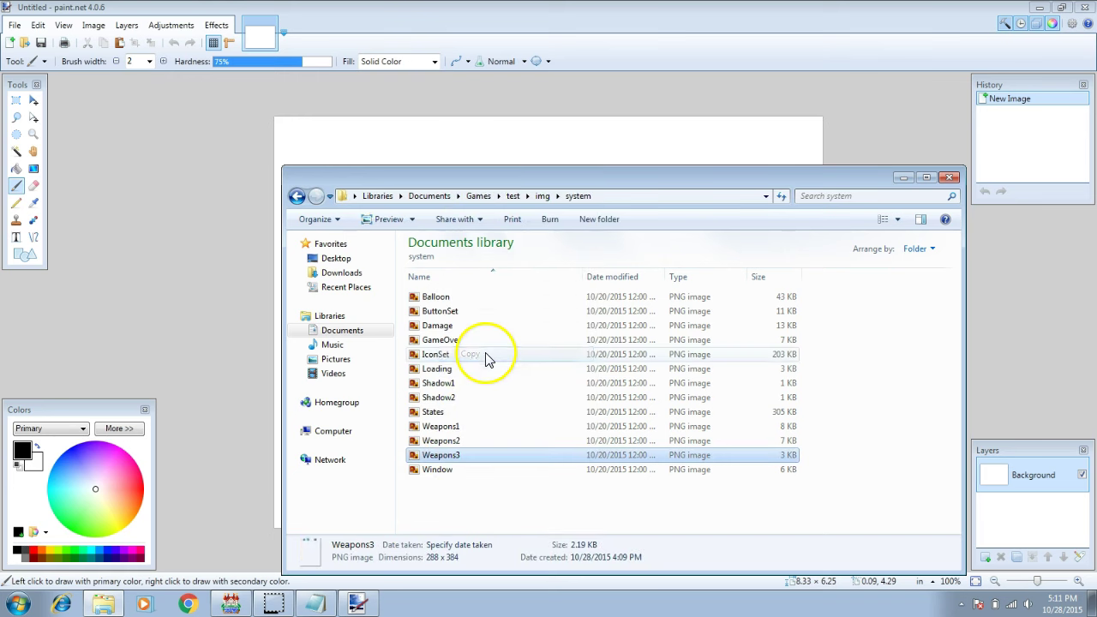
{"action": "left_click", "coordinate": [840, 196]}
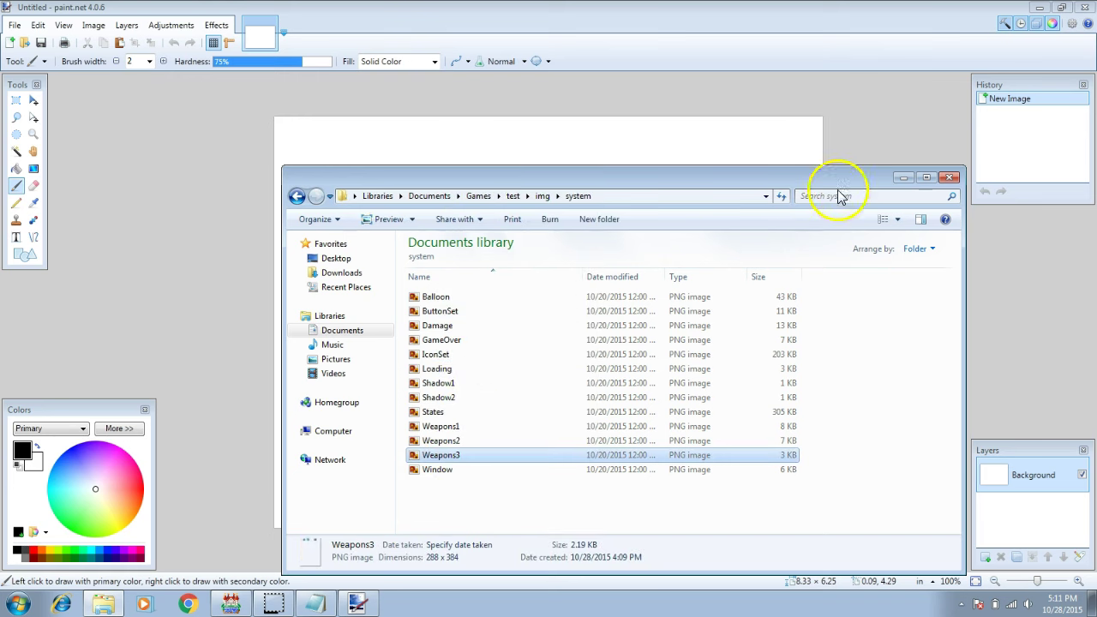
{"action": "left_click", "coordinate": [905, 180]}
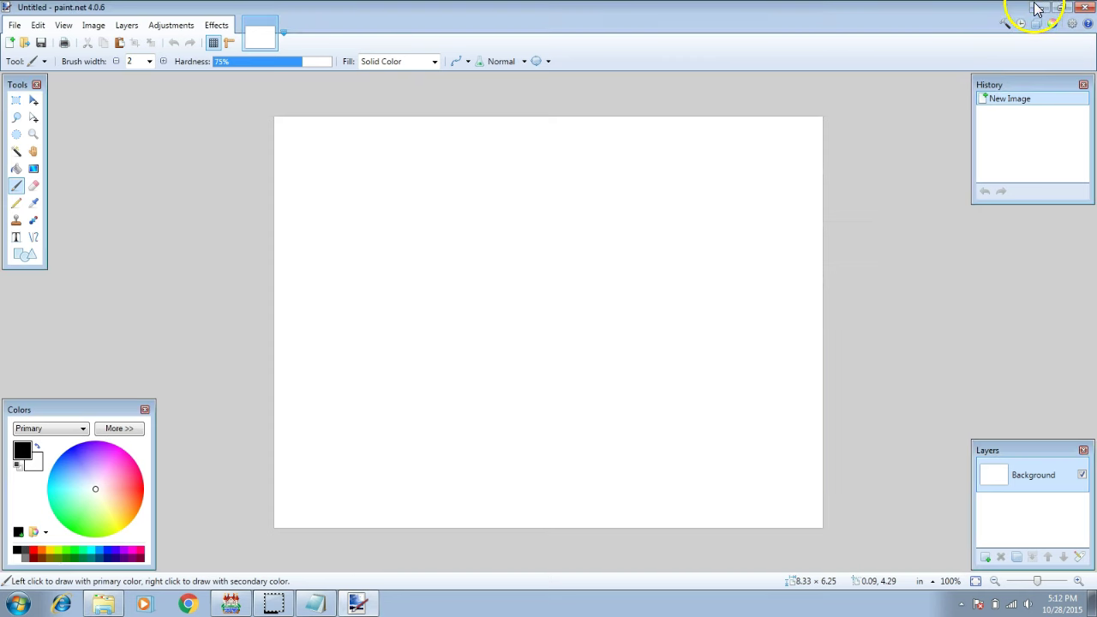
{"action": "left_click", "coordinate": [1039, 7]}
{"action": "right_click", "coordinate": [188, 199]}
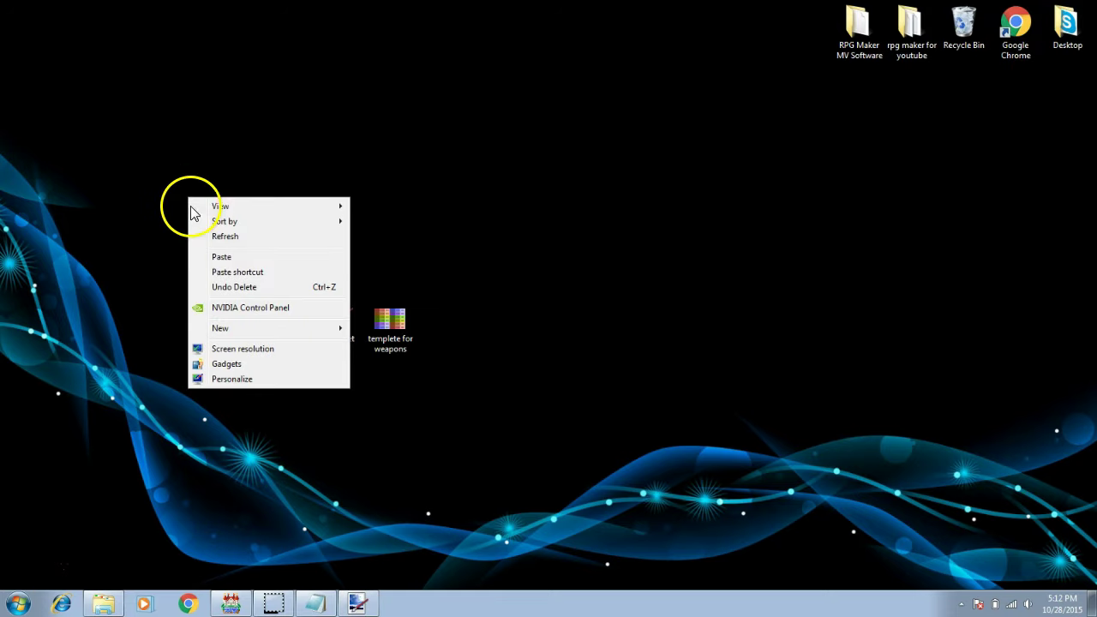
{"action": "left_click", "coordinate": [227, 257]}
{"action": "left_click_drag", "start_coordinate": [210, 272], "coordinate": [244, 339]}
{"action": "left_click", "coordinate": [103, 604]}
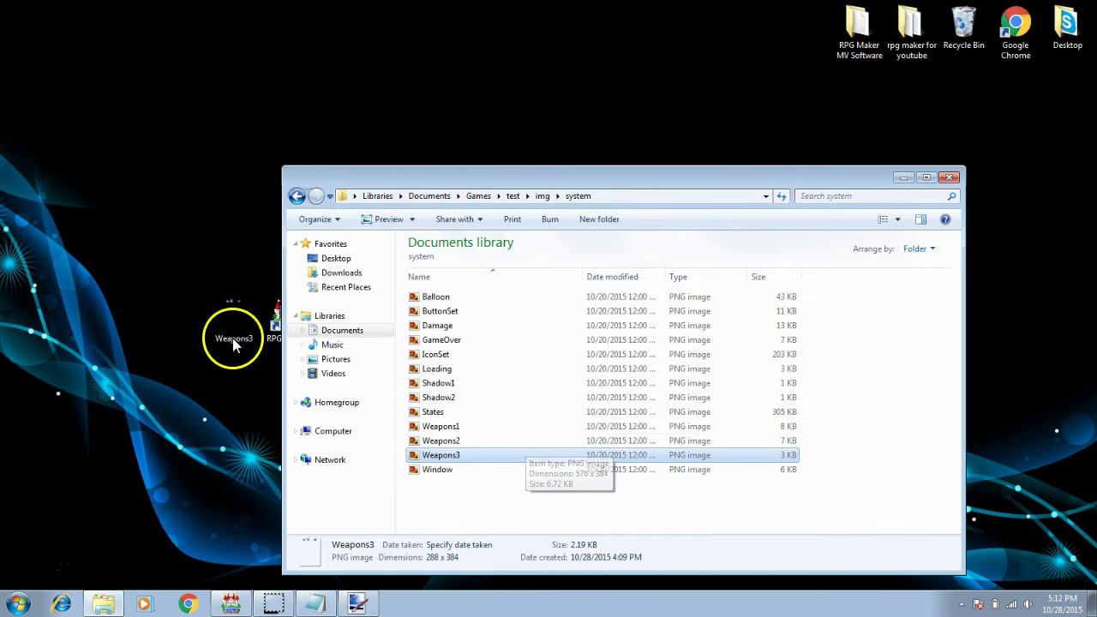
Step: Open Weapons3.png from the project's img/system folder in paint.net
{"action": "left_click", "coordinate": [356, 602]}
{"action": "left_click", "coordinate": [12, 26]}
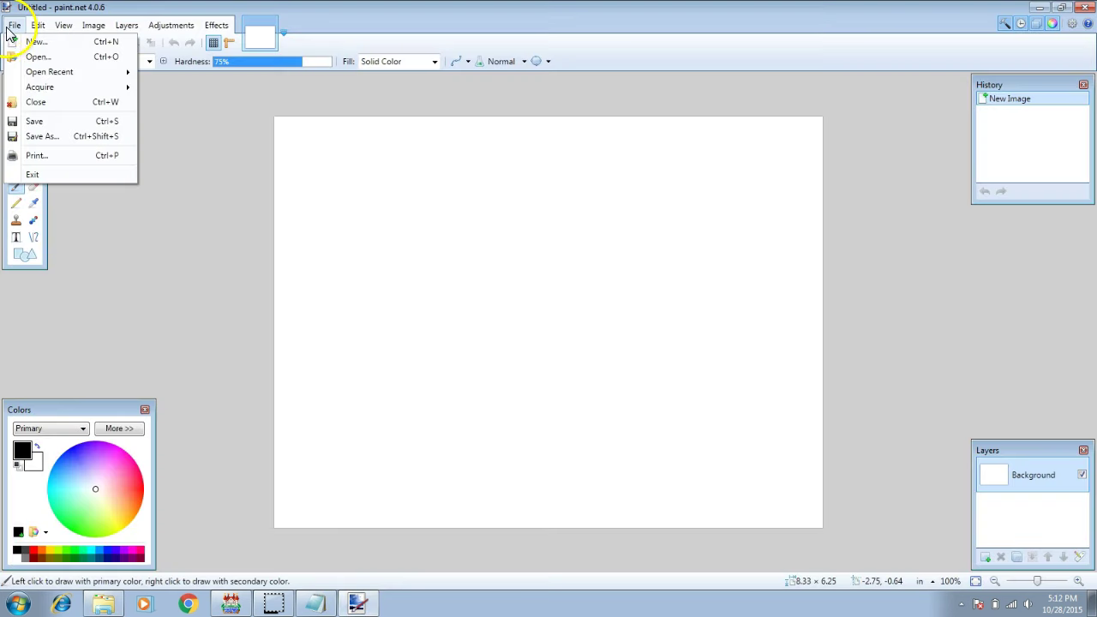
{"action": "left_click", "coordinate": [37, 56]}
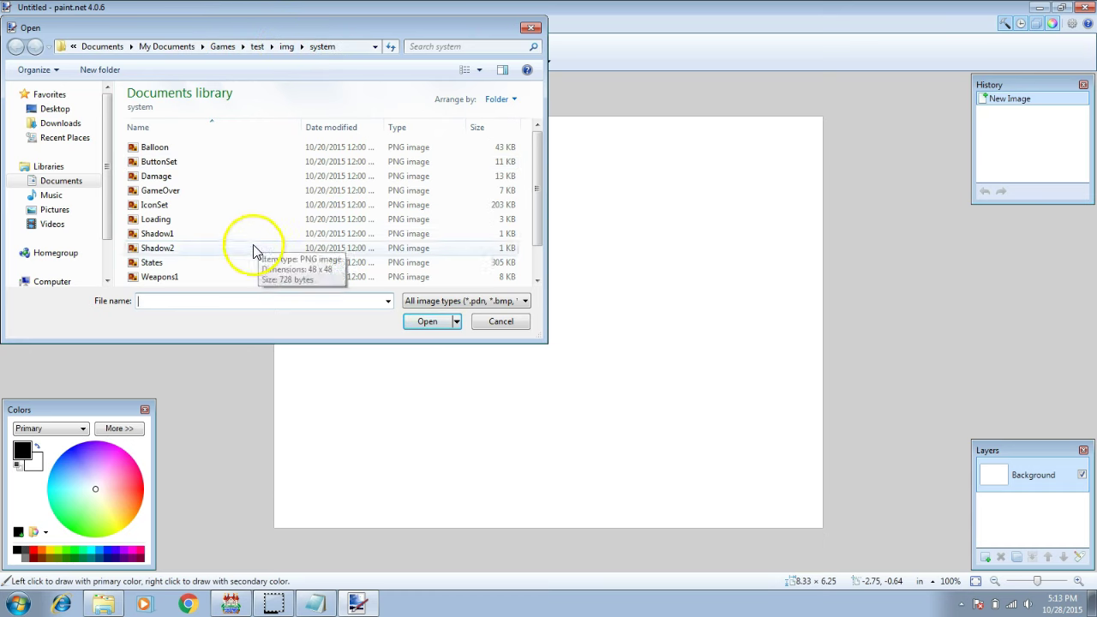
{"action": "scroll", "coordinate": [215, 255], "scroll_direction": "down", "scroll_amount": 2}
{"action": "left_click", "coordinate": [163, 264]}
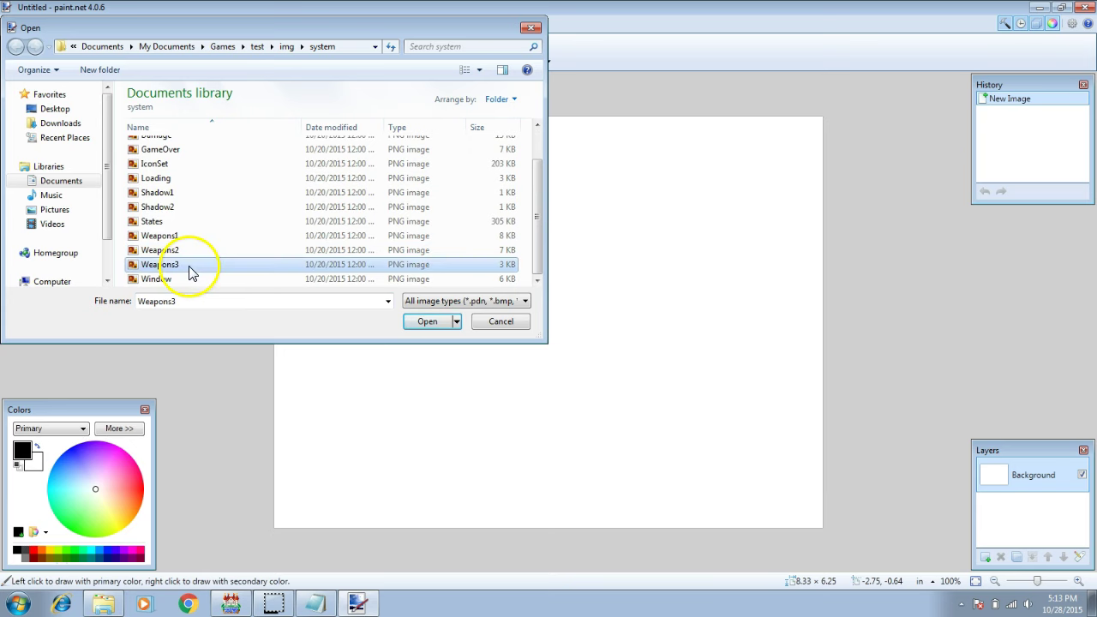
{"action": "left_click", "coordinate": [425, 323]}
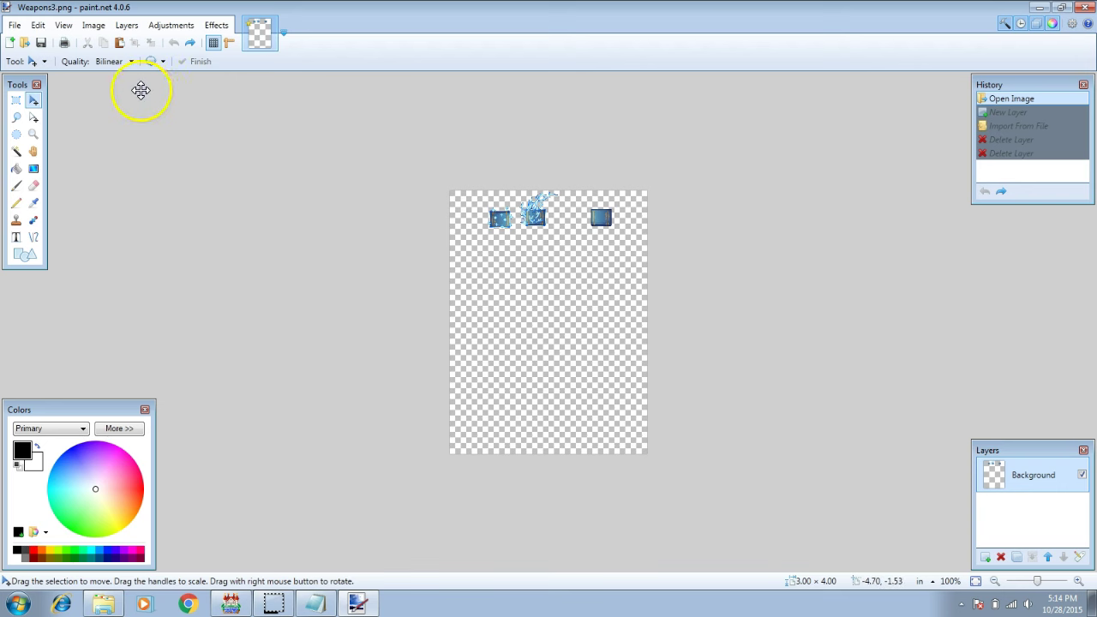
Step: Import 'templete for weapons' from the Desktop as a new layer
{"action": "left_click", "coordinate": [127, 25]}
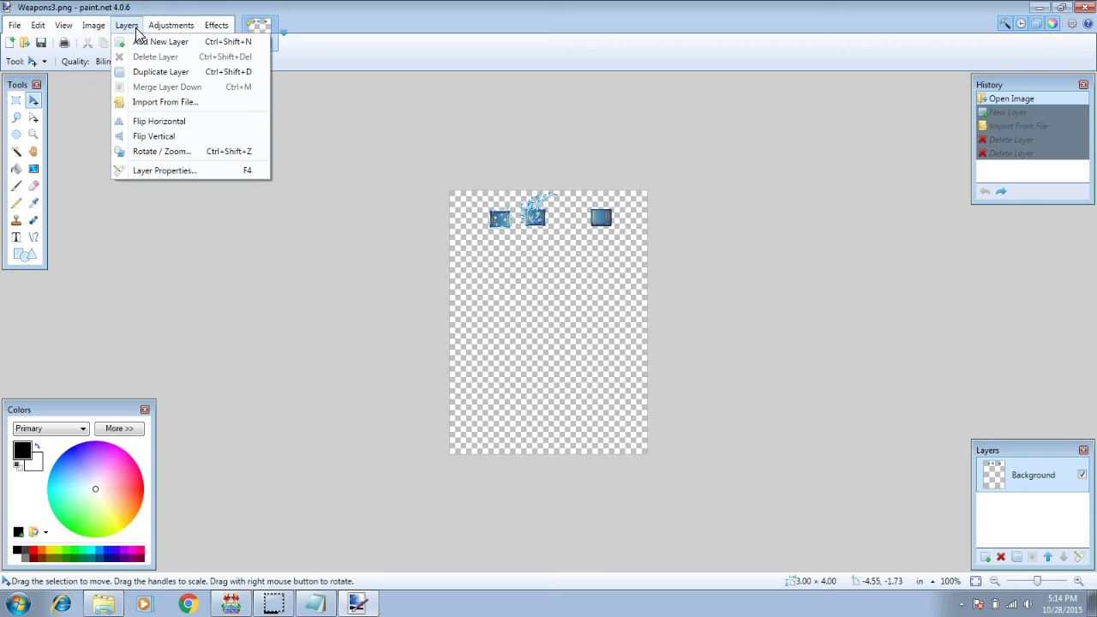
{"action": "left_click", "coordinate": [189, 103]}
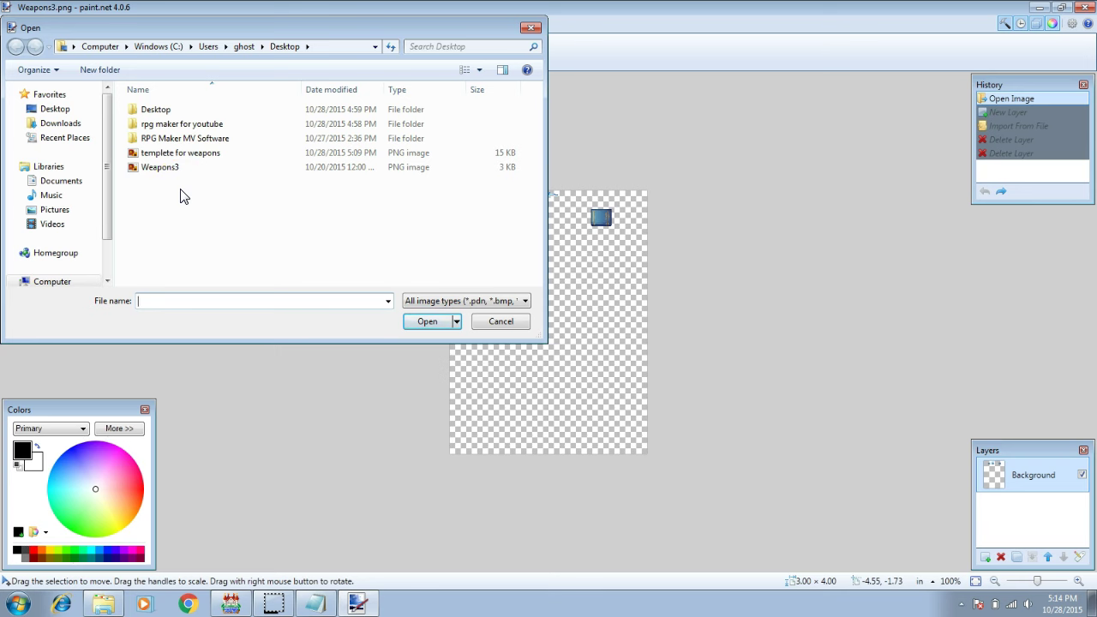
{"action": "left_click", "coordinate": [54, 109]}
{"action": "left_click", "coordinate": [180, 259]}
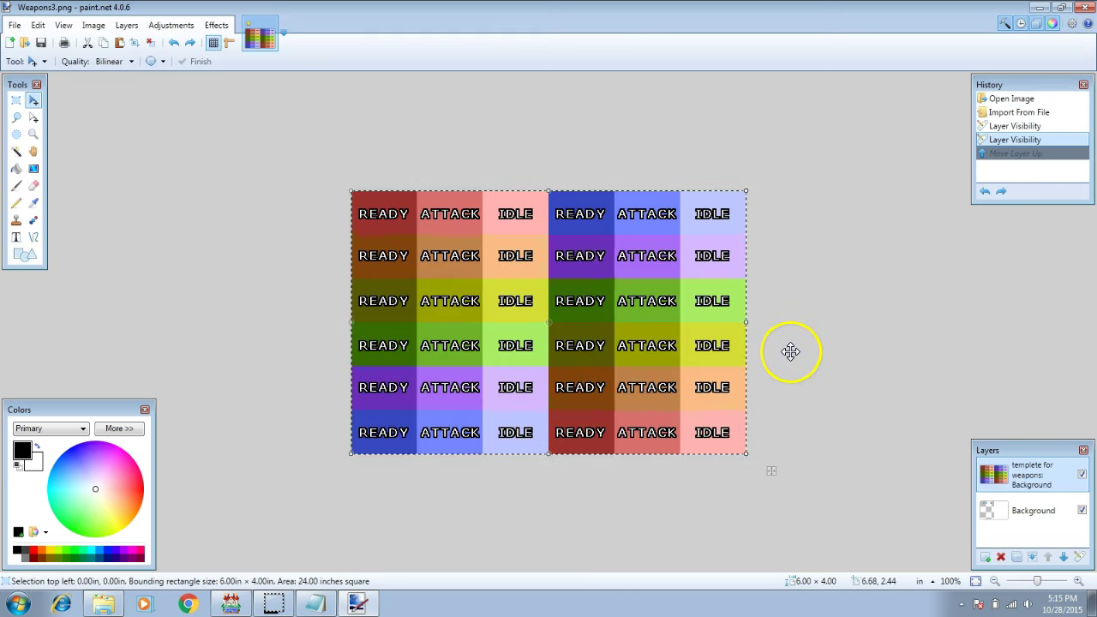
Step: Toggle between the template and Weapons3 sprite layers in the Layers panel
{"action": "left_click", "coordinate": [1013, 437]}
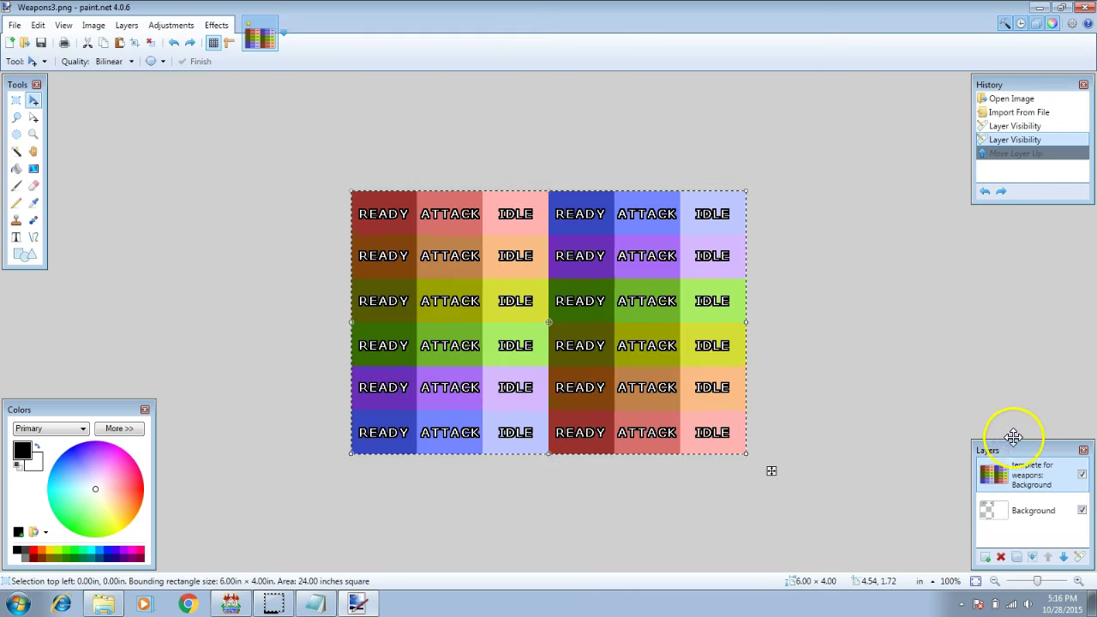
{"action": "left_click", "coordinate": [1031, 519]}
{"action": "left_click", "coordinate": [1032, 480]}
{"action": "left_click", "coordinate": [1032, 521]}
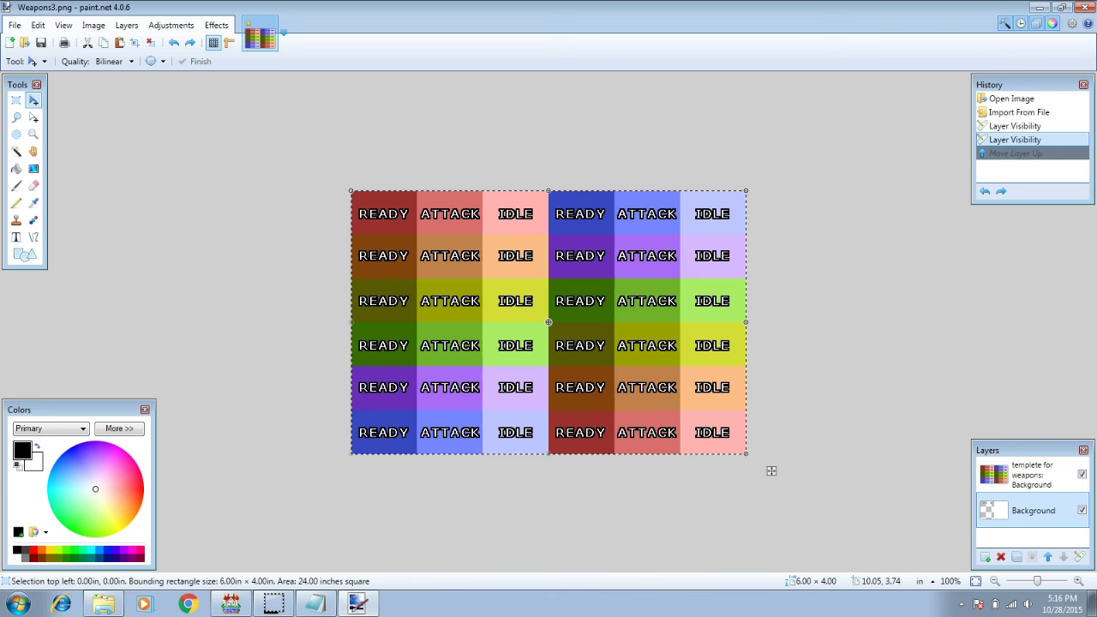
Step: Move the Weapons3 Background layer up above the READY/ATTACK/IDLE template layer
{"action": "left_click", "coordinate": [1023, 511]}
{"action": "left_click", "coordinate": [414, 218]}
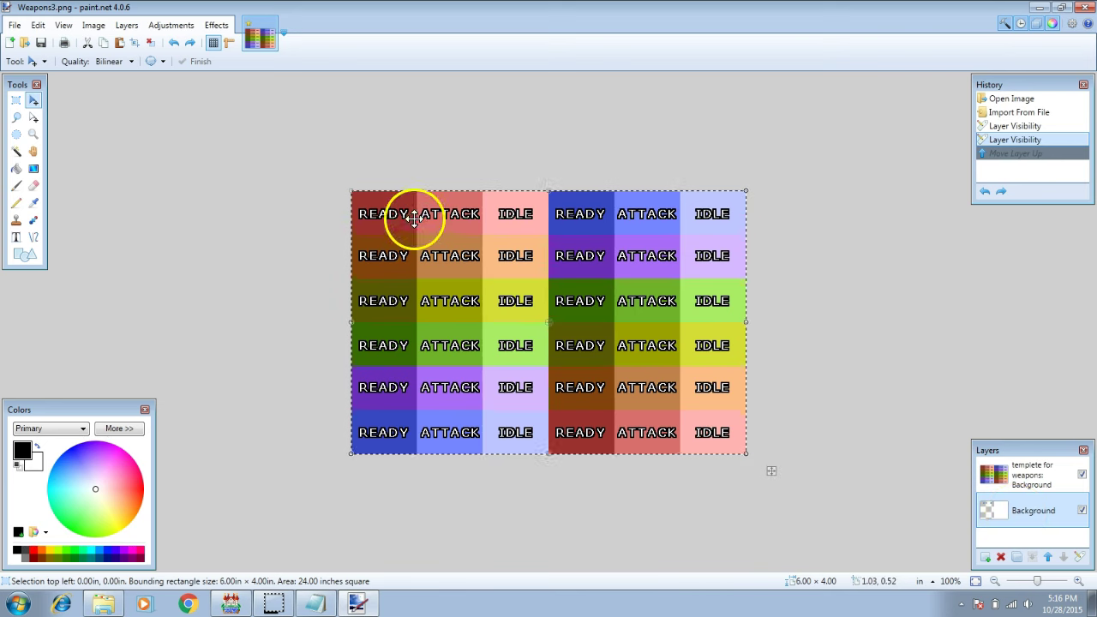
{"action": "left_click", "coordinate": [1002, 509]}
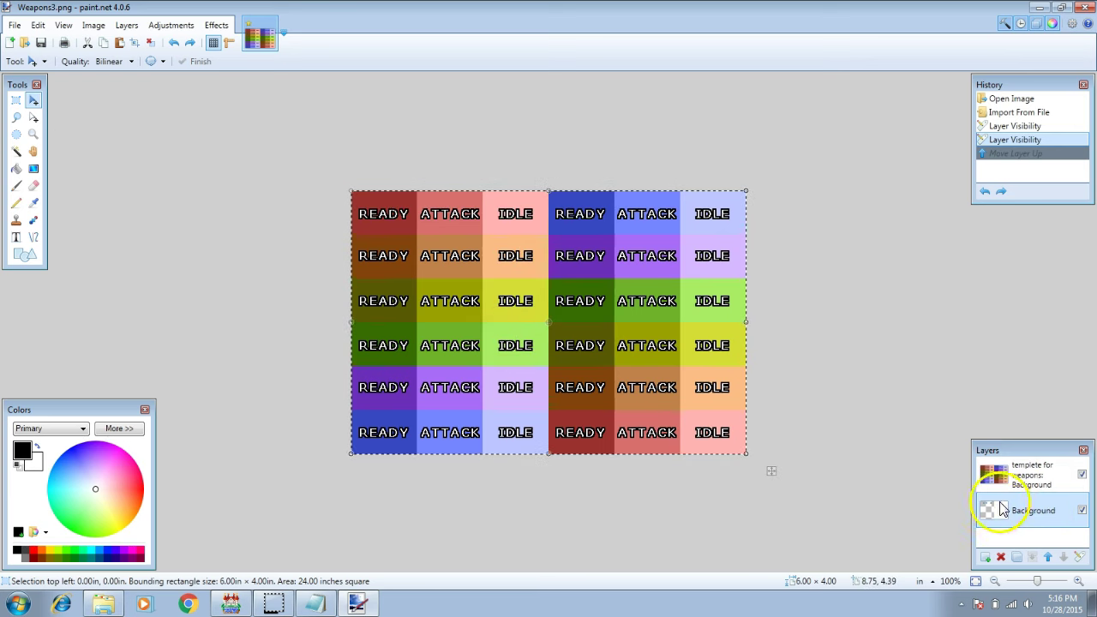
{"action": "left_click", "coordinate": [1049, 558]}
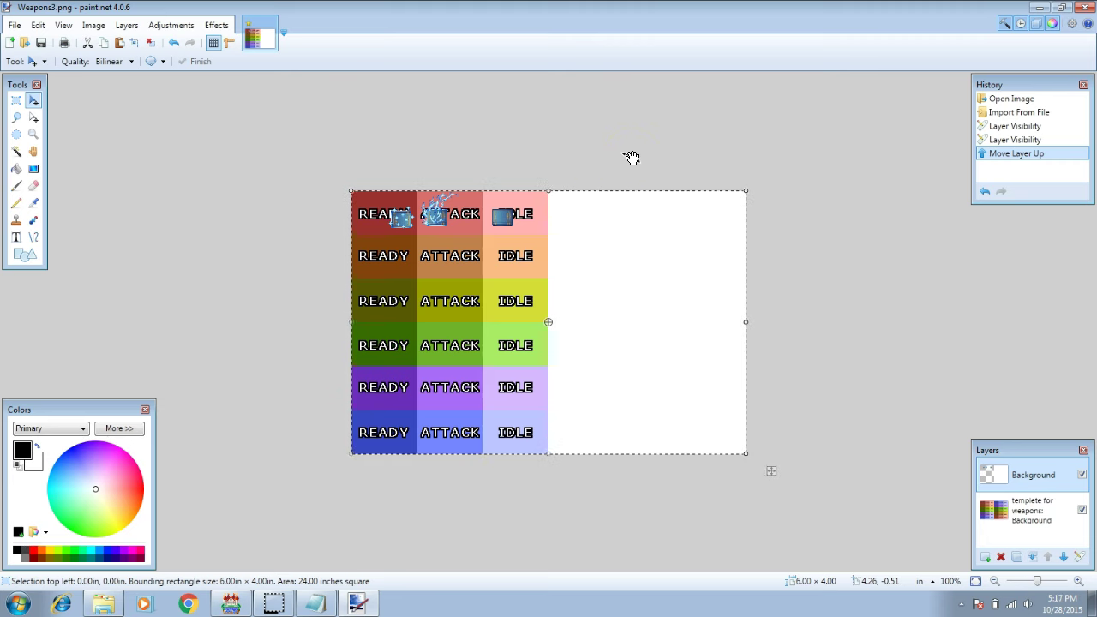
{"action": "left_click", "coordinate": [404, 128]}
{"action": "left_click", "coordinate": [541, 174]}
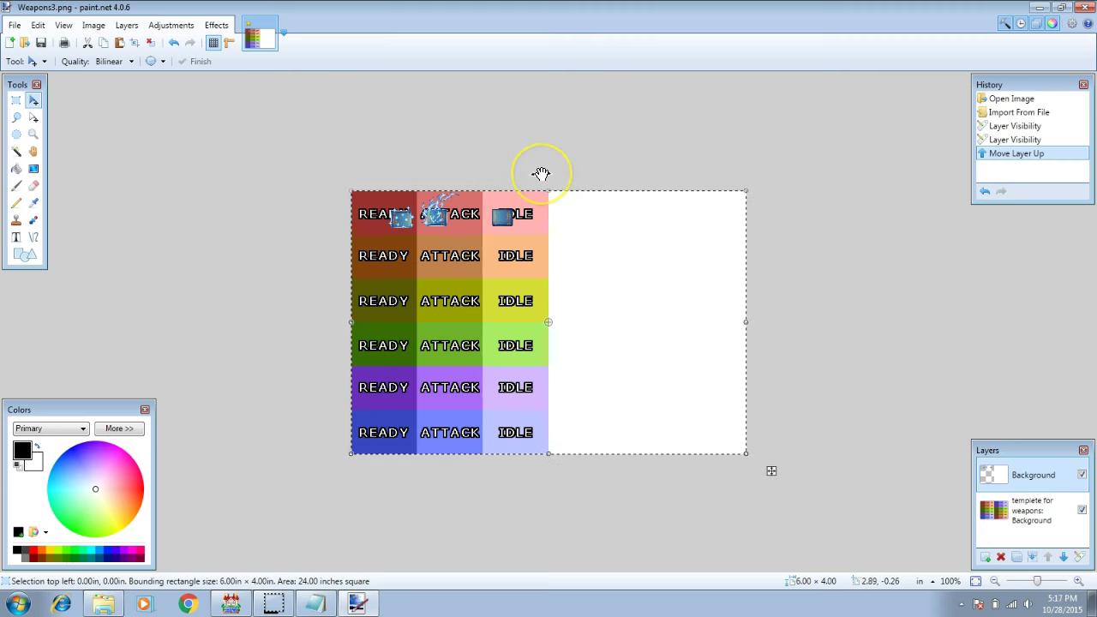
{"action": "left_click", "coordinate": [448, 299]}
{"action": "left_click", "coordinate": [412, 260]}
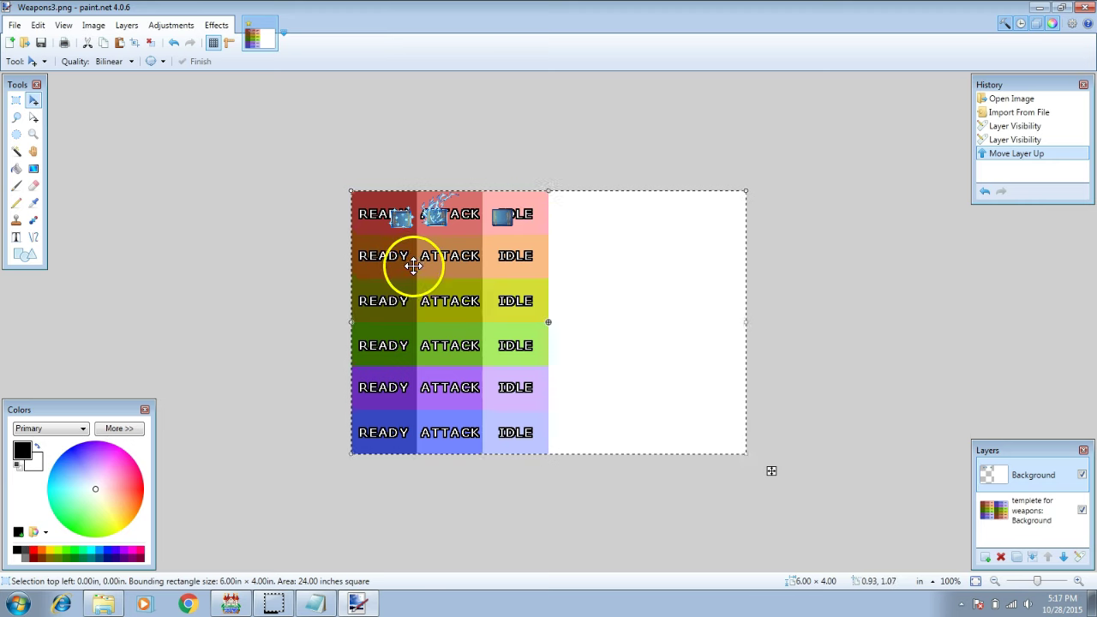
{"action": "left_click", "coordinate": [414, 270]}
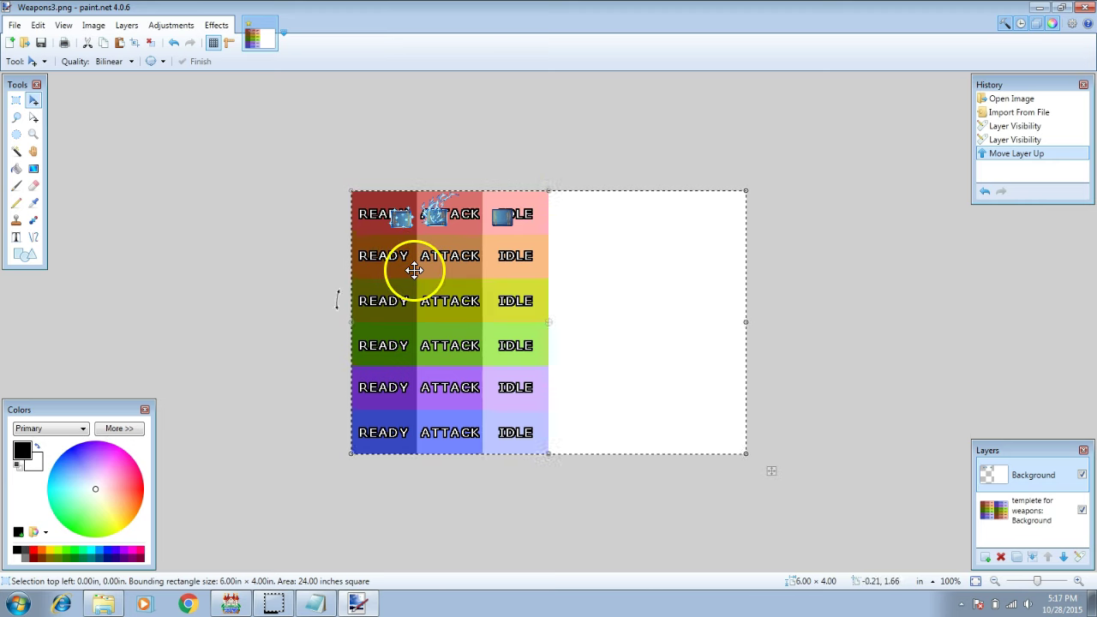
{"action": "left_click", "coordinate": [414, 270]}
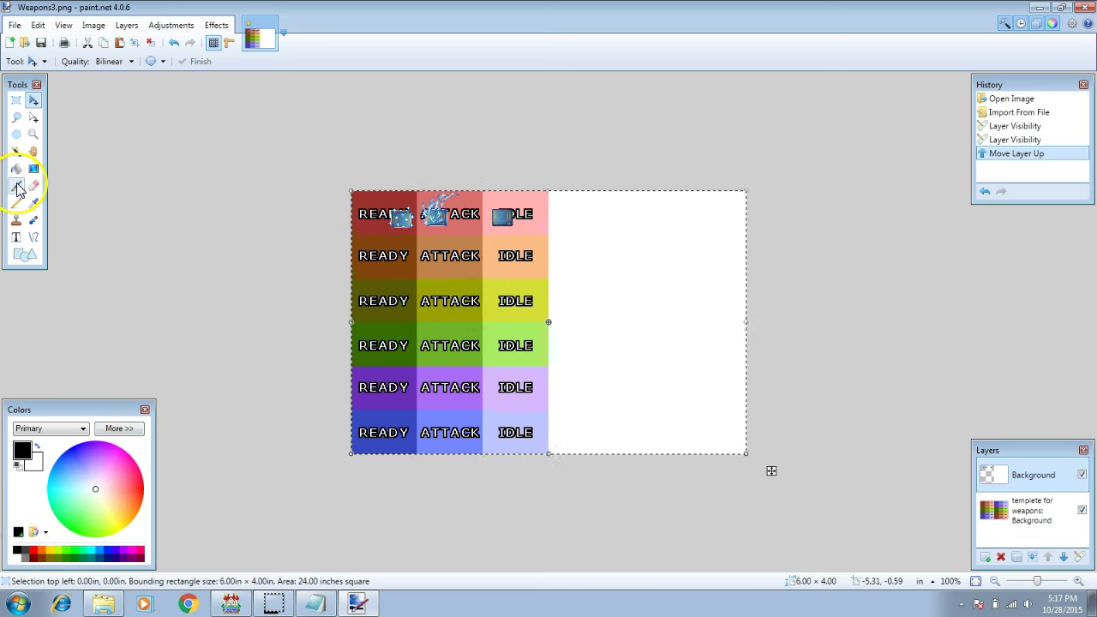
Step: Draw a black Paintbrush stroke over the second-row READY cell
{"action": "left_click", "coordinate": [16, 186]}
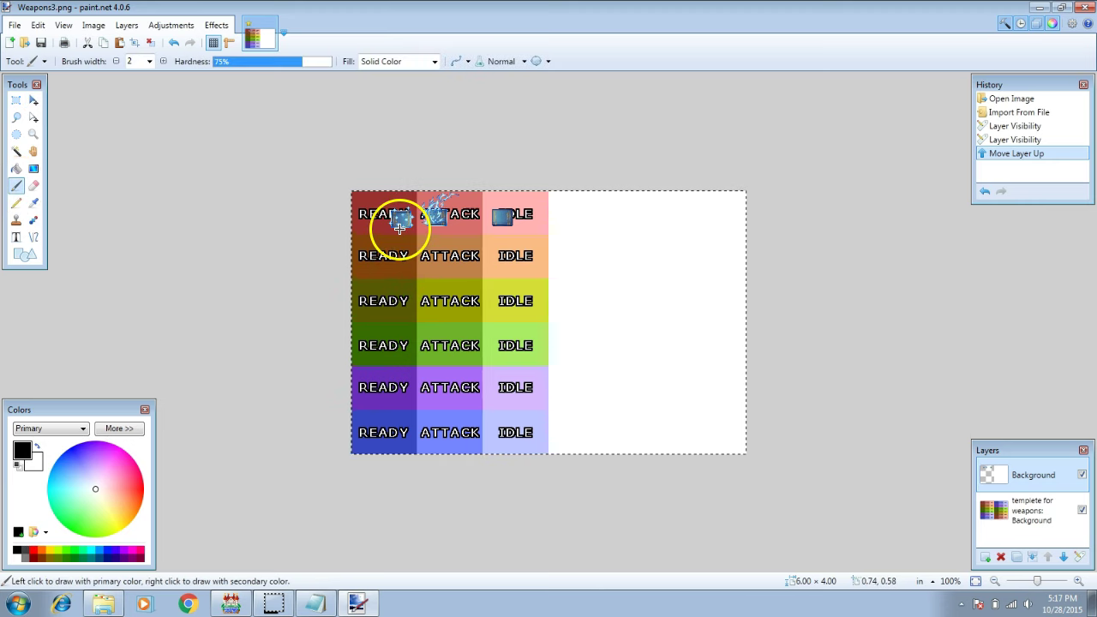
{"action": "key", "text": "ctrl+z"}
{"action": "key", "text": "ctrl+z"}
{"action": "key", "text": "ctrl+z"}
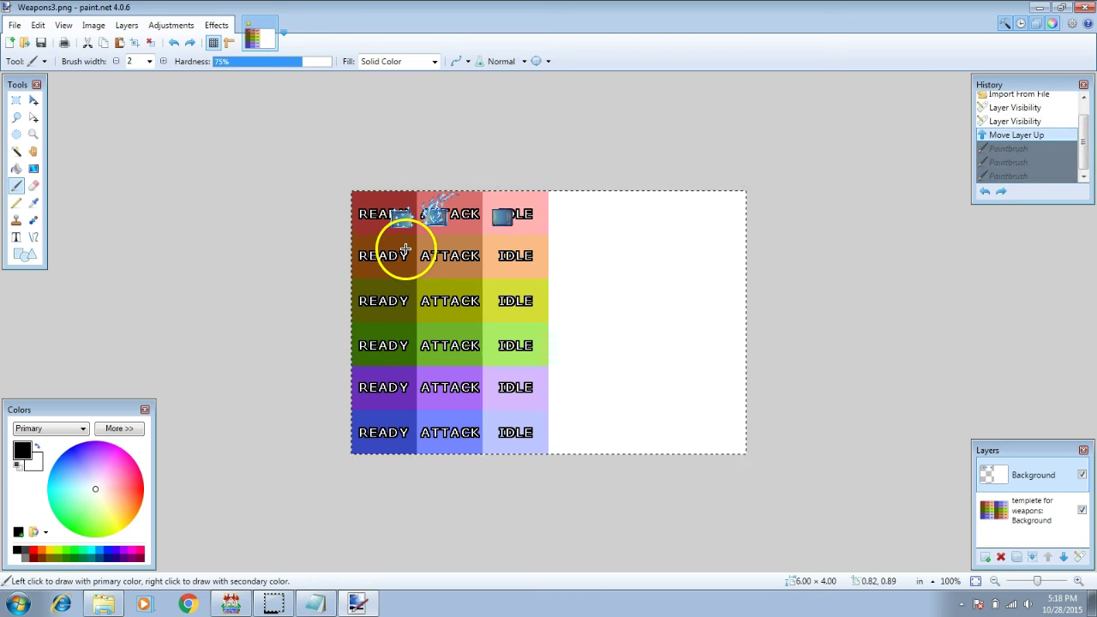
{"action": "mouse_move", "coordinate": [406, 246]}
{"action": "left_mouse_down"}
{"action": "mouse_move", "coordinate": [397, 281]}
{"action": "mouse_move", "coordinate": [366, 259]}
{"action": "mouse_move", "coordinate": [402, 265]}
{"action": "left_mouse_up"}
{"action": "key", "text": "ctrl+z"}
{"action": "key", "text": "ctrl+z"}
{"action": "key", "text": "ctrl+y"}
{"action": "key", "text": "ctrl+y"}
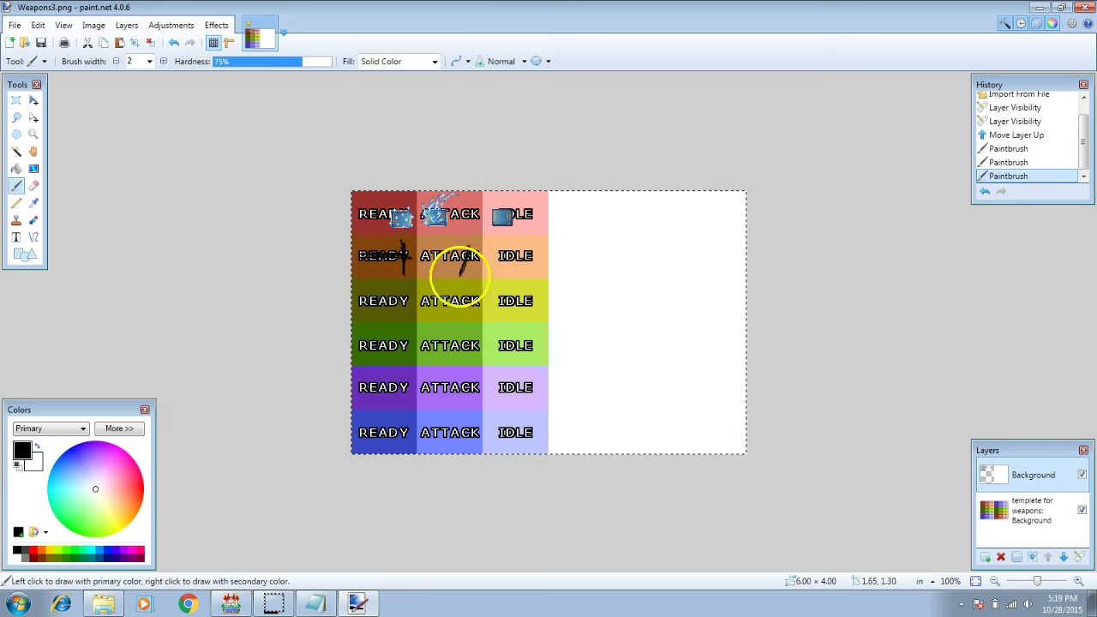
Step: Sketch stick swords in the row-2 ATTACK and IDLE cells, then delete the template layer
{"action": "left_click_drag", "start_coordinate": [460, 273], "coordinate": [452, 246]}
{"action": "mouse_move", "coordinate": [447, 257]}
{"action": "left_mouse_down"}
{"action": "mouse_move", "coordinate": [436, 245]}
{"action": "mouse_move", "coordinate": [475, 272]}
{"action": "left_mouse_up"}
{"action": "left_click_drag", "start_coordinate": [471, 248], "coordinate": [454, 266]}
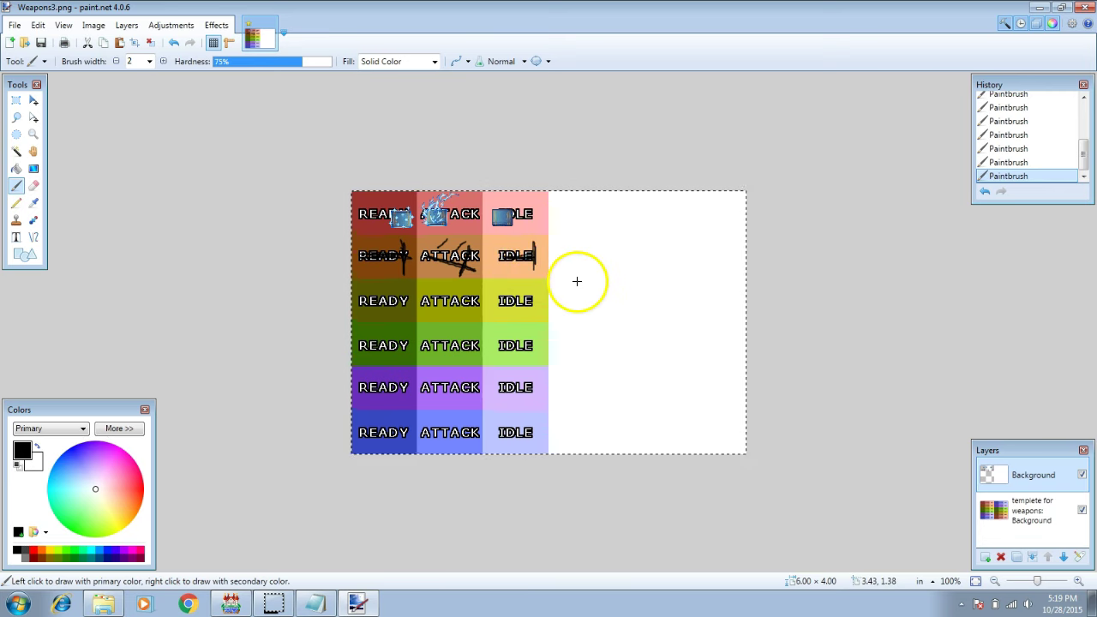
{"action": "left_click", "coordinate": [1035, 516]}
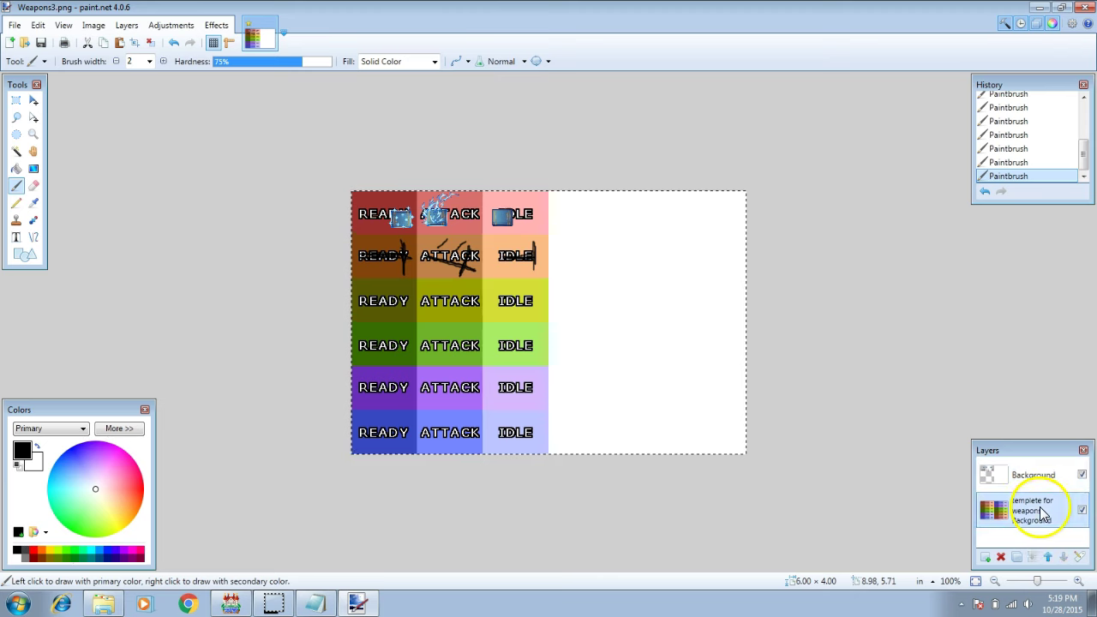
{"action": "left_click", "coordinate": [1001, 557]}
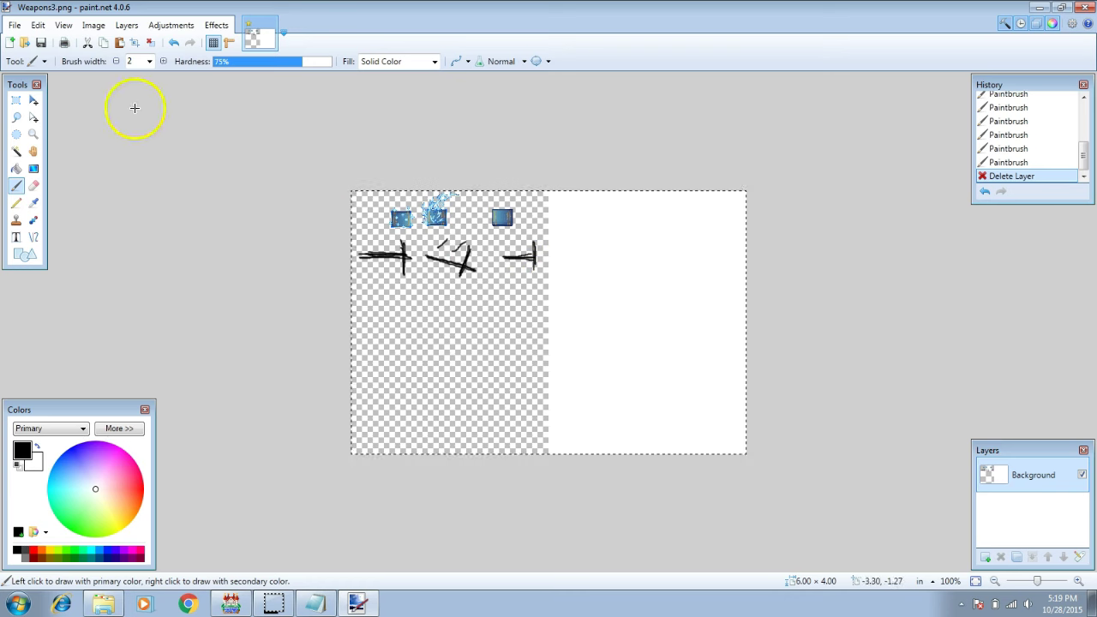
Step: Save the sheet over Weapons3.png as a PNG, confirming the replace and default settings
{"action": "left_click", "coordinate": [14, 25]}
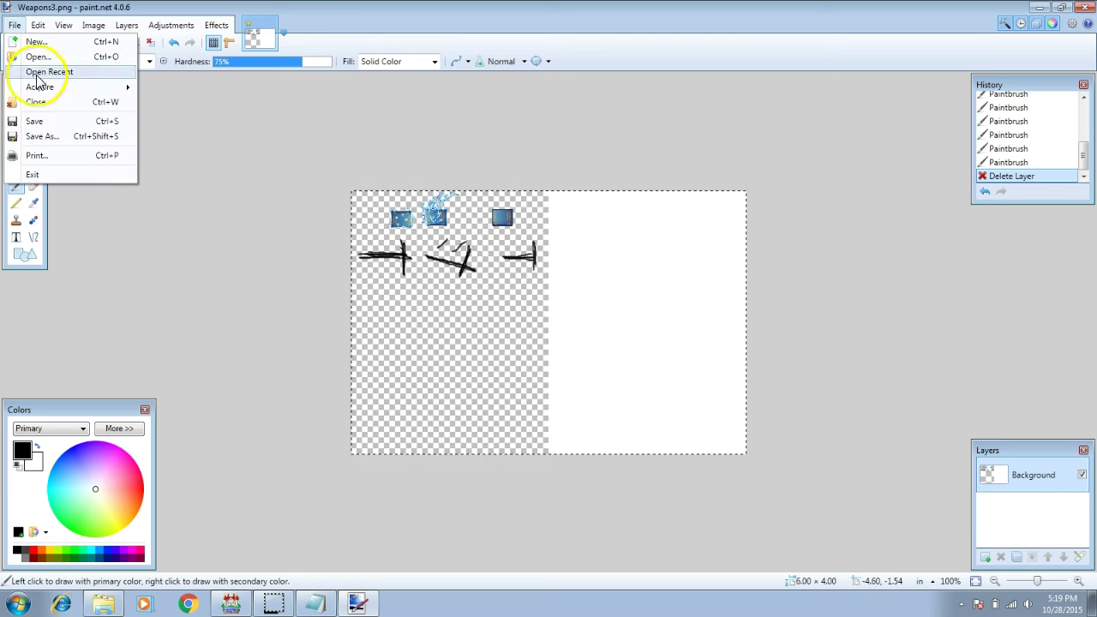
{"action": "left_click", "coordinate": [59, 137]}
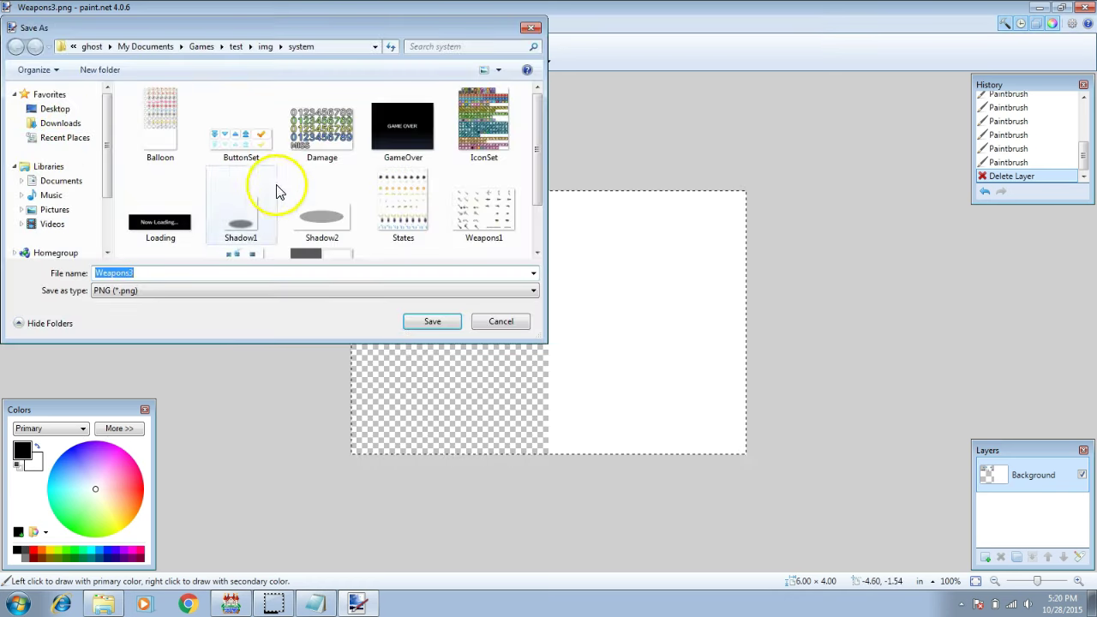
{"action": "scroll", "coordinate": [282, 197], "scroll_direction": "down", "scroll_amount": 2}
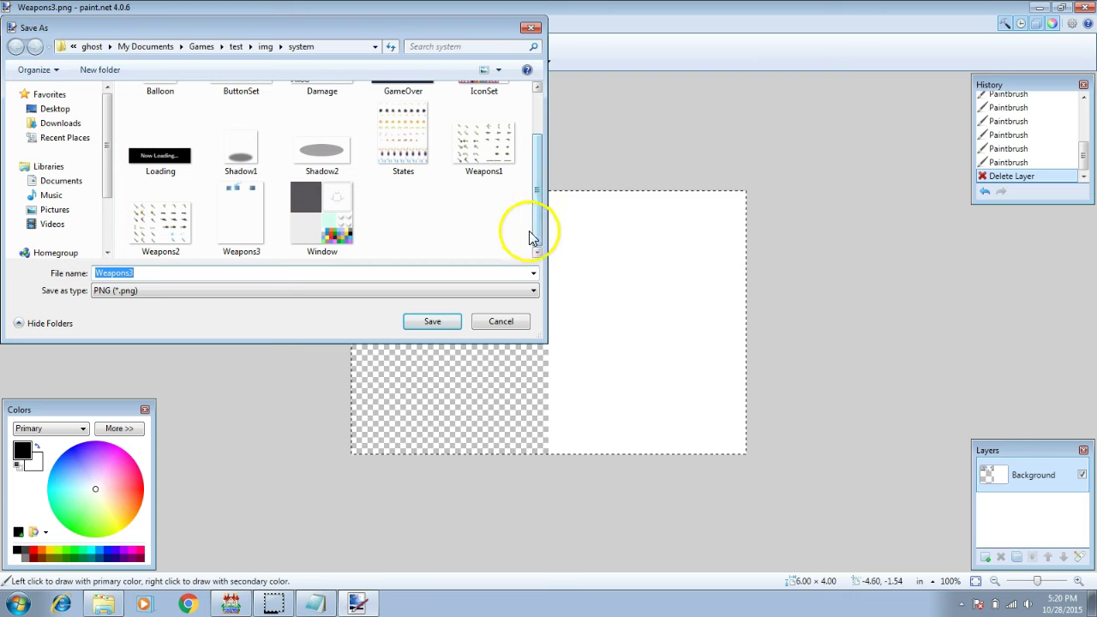
{"action": "left_click", "coordinate": [252, 226]}
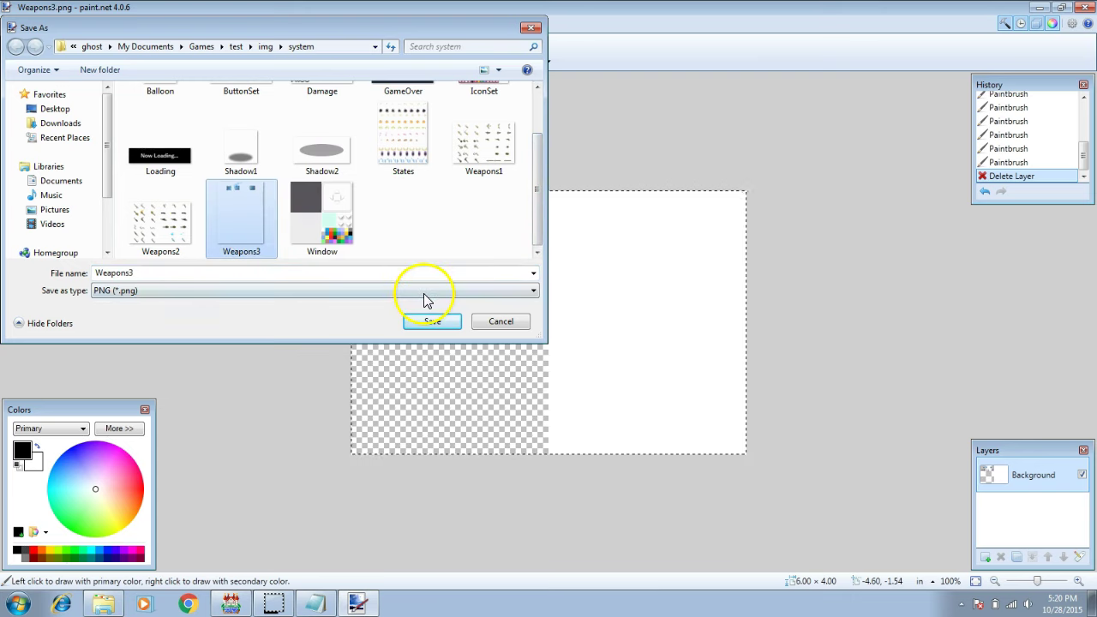
{"action": "left_click", "coordinate": [431, 319]}
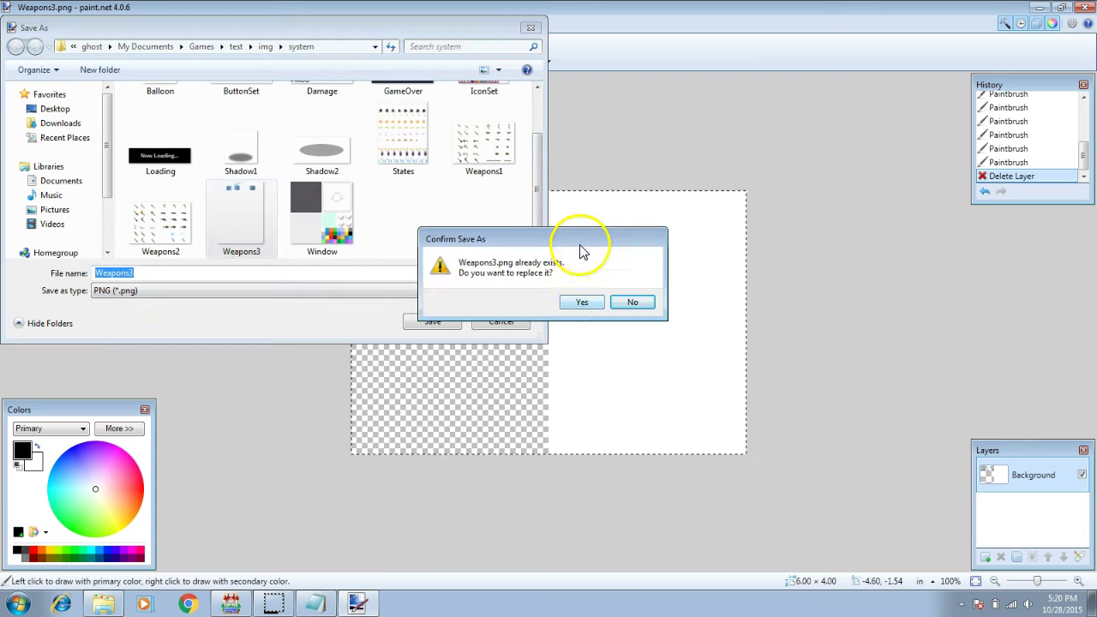
{"action": "left_click", "coordinate": [586, 301]}
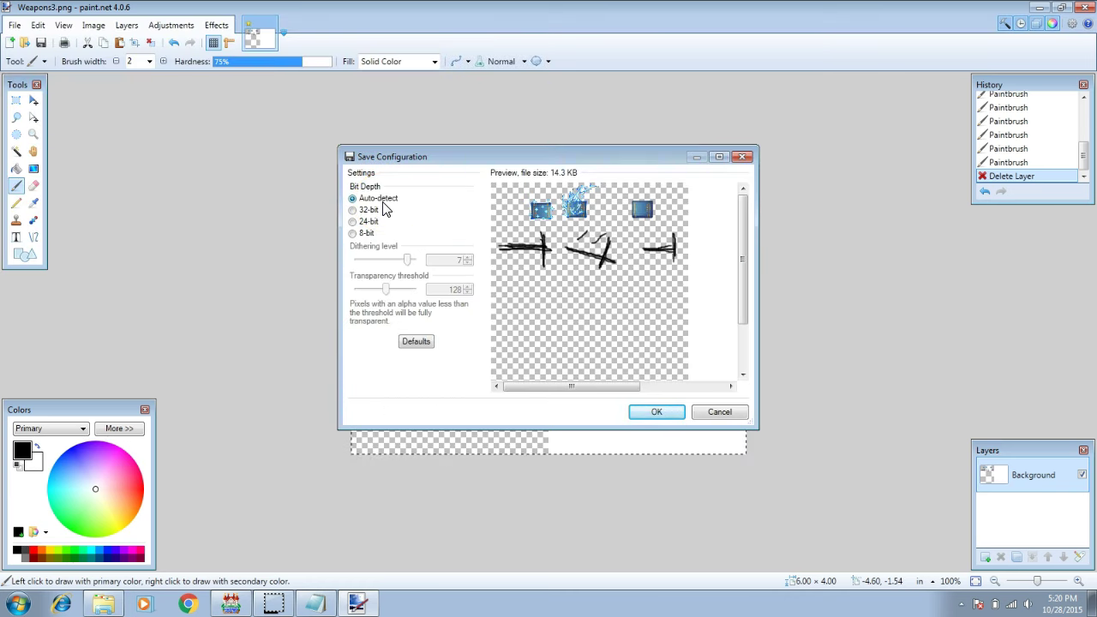
{"action": "left_click", "coordinate": [656, 411]}
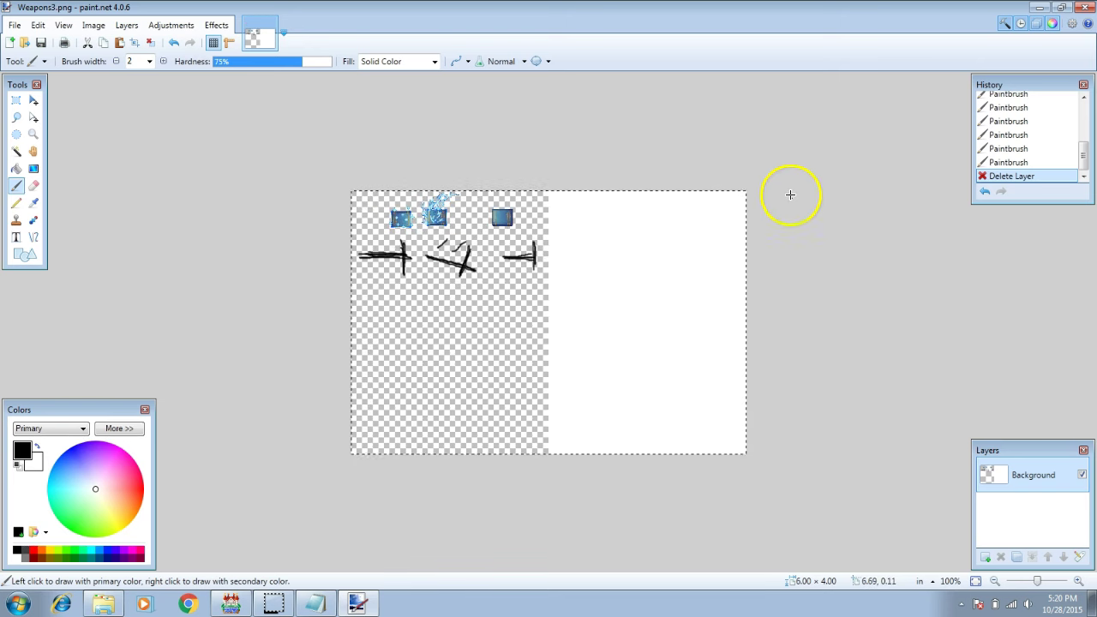
Step: Close paint.net and add Database weapon 0005 'stick sword' with Attack 10
{"action": "left_click", "coordinate": [1082, 9]}
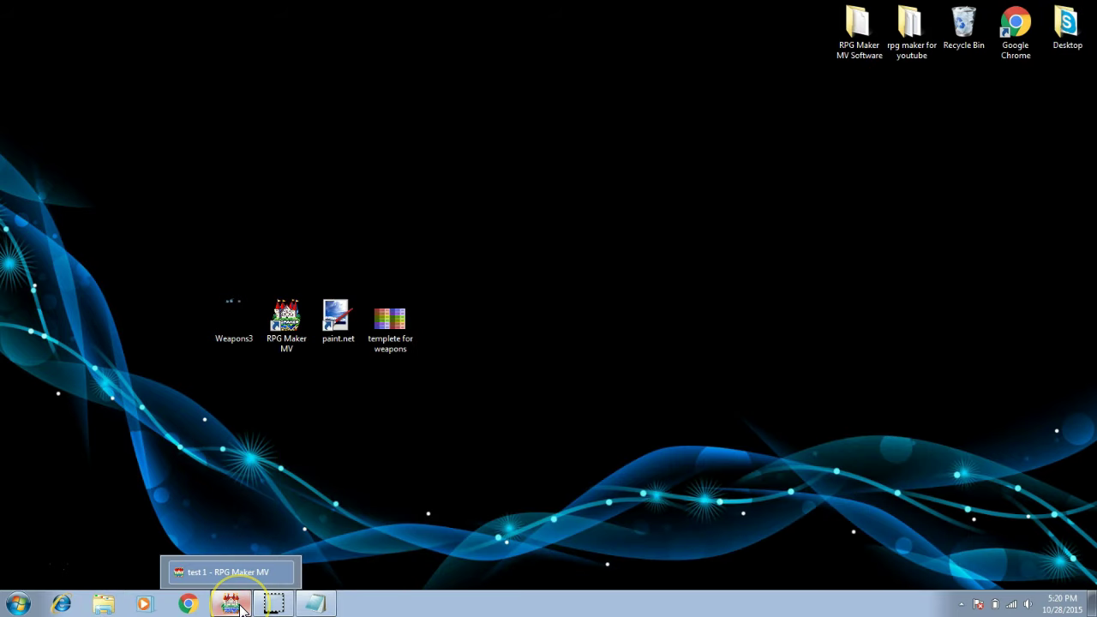
{"action": "left_click", "coordinate": [231, 606]}
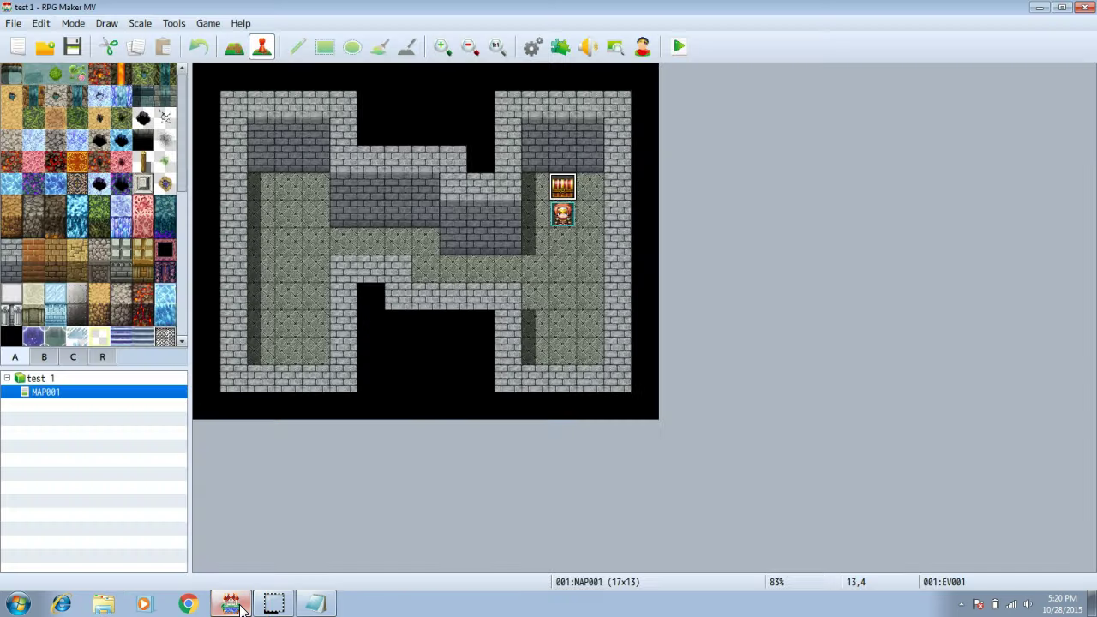
{"action": "left_click", "coordinate": [533, 48]}
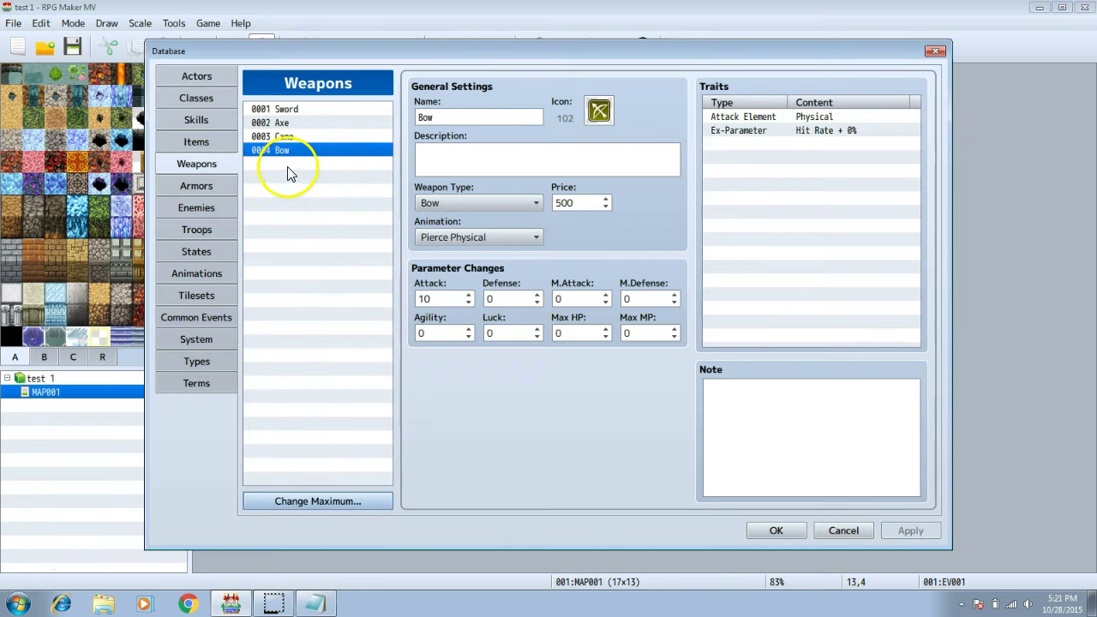
{"action": "left_click", "coordinate": [335, 500]}
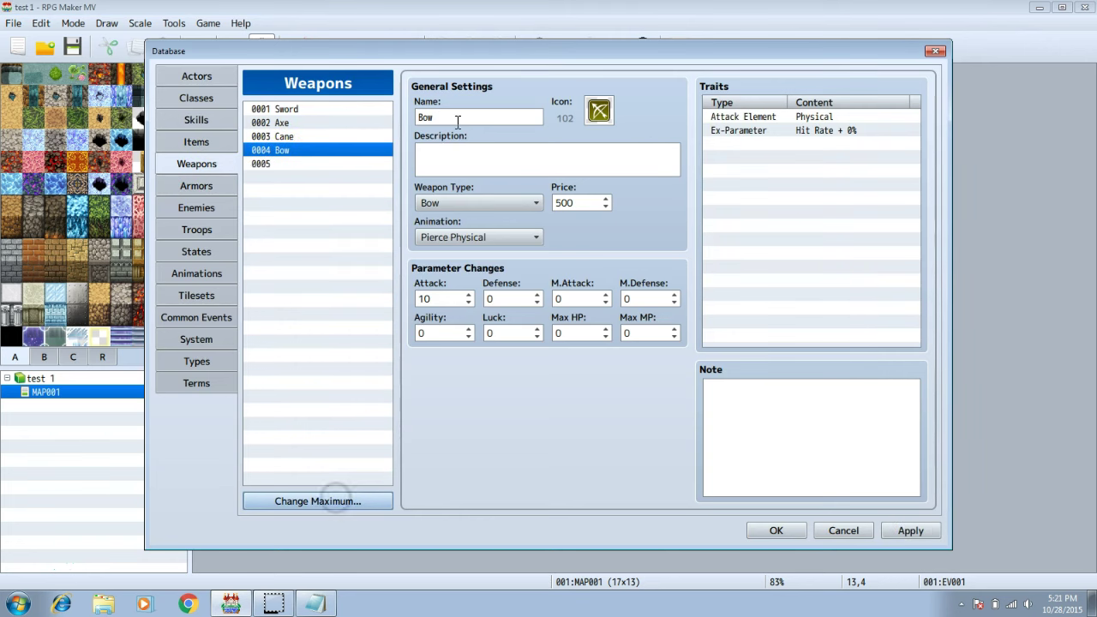
{"action": "left_click", "coordinate": [261, 163]}
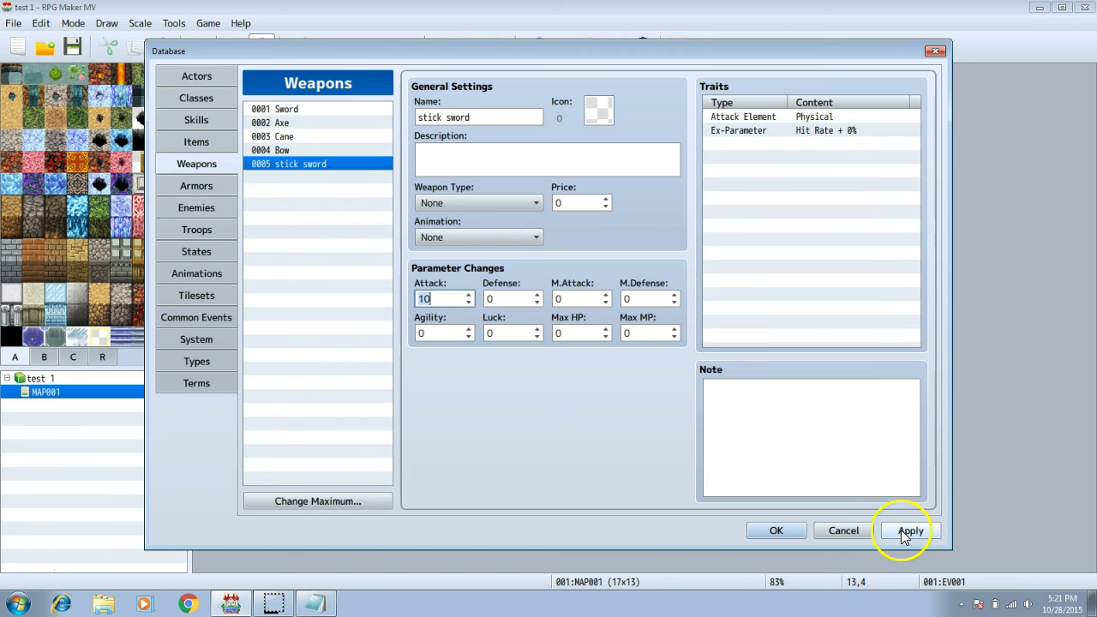
{"action": "left_click", "coordinate": [907, 530]}
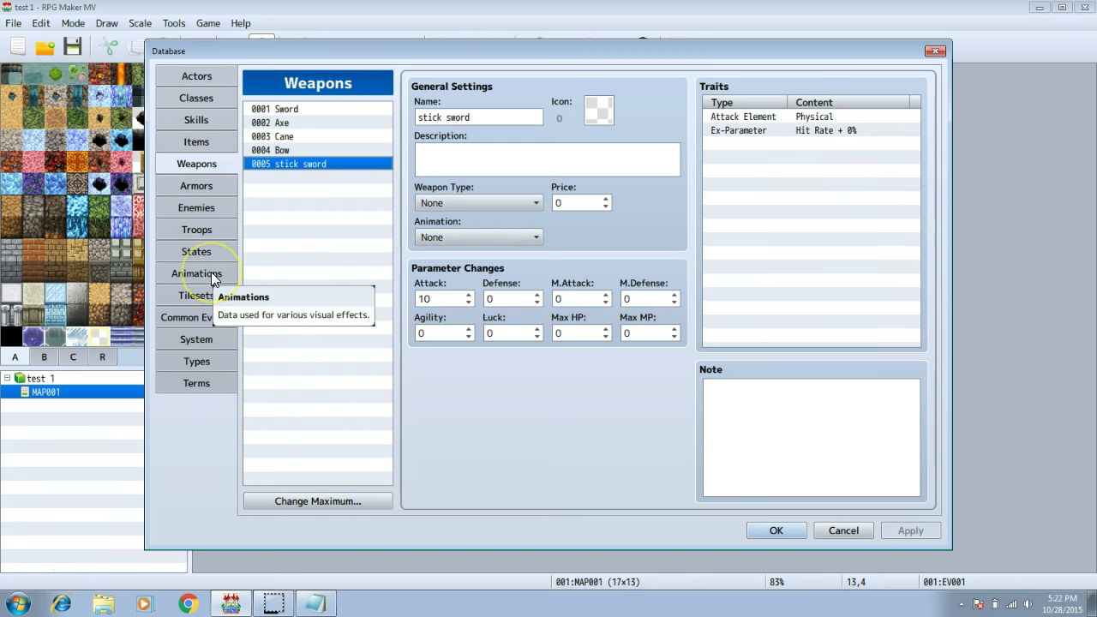
Step: Raise the weapon type maximum to 11 and name the new type 'Stick Weapon'
{"action": "left_click", "coordinate": [203, 360]}
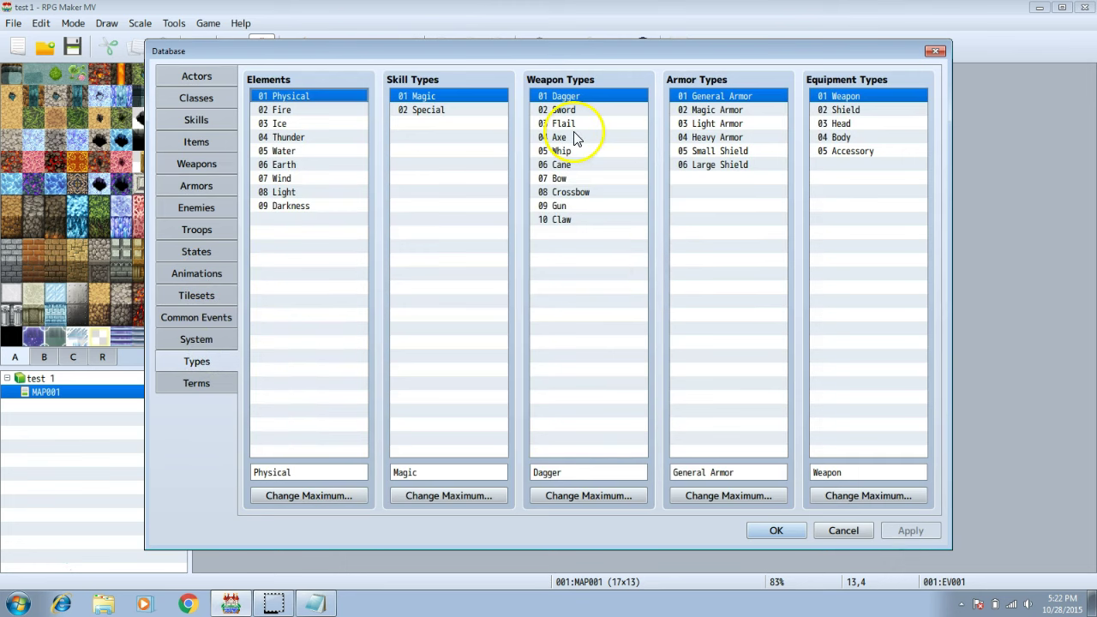
{"action": "left_click", "coordinate": [582, 499]}
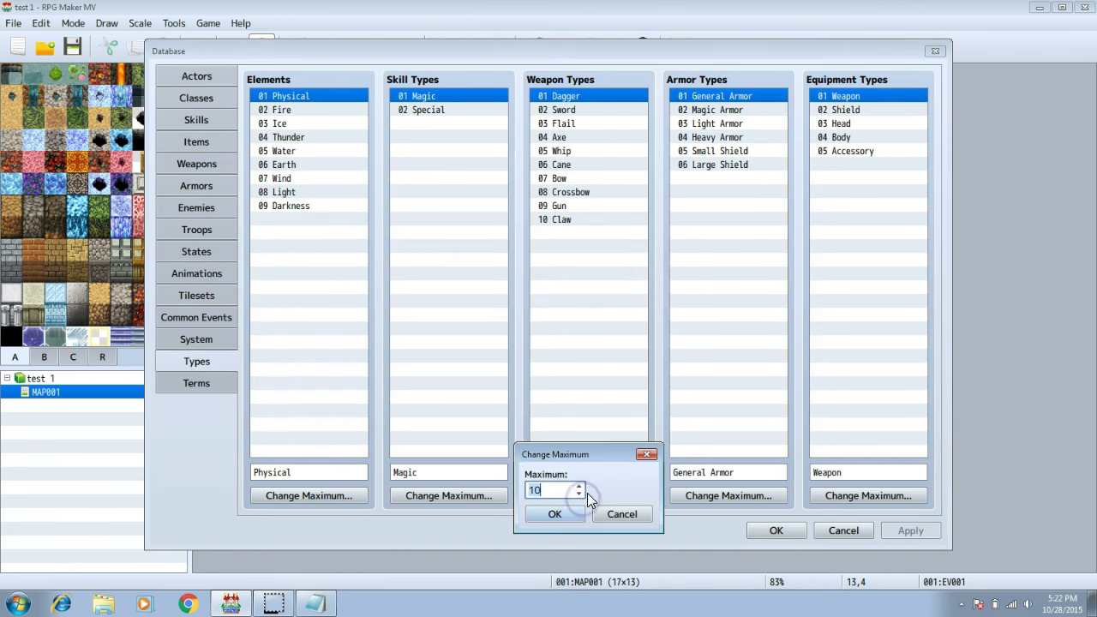
{"action": "left_click", "coordinate": [582, 486]}
{"action": "key", "text": "Return"}
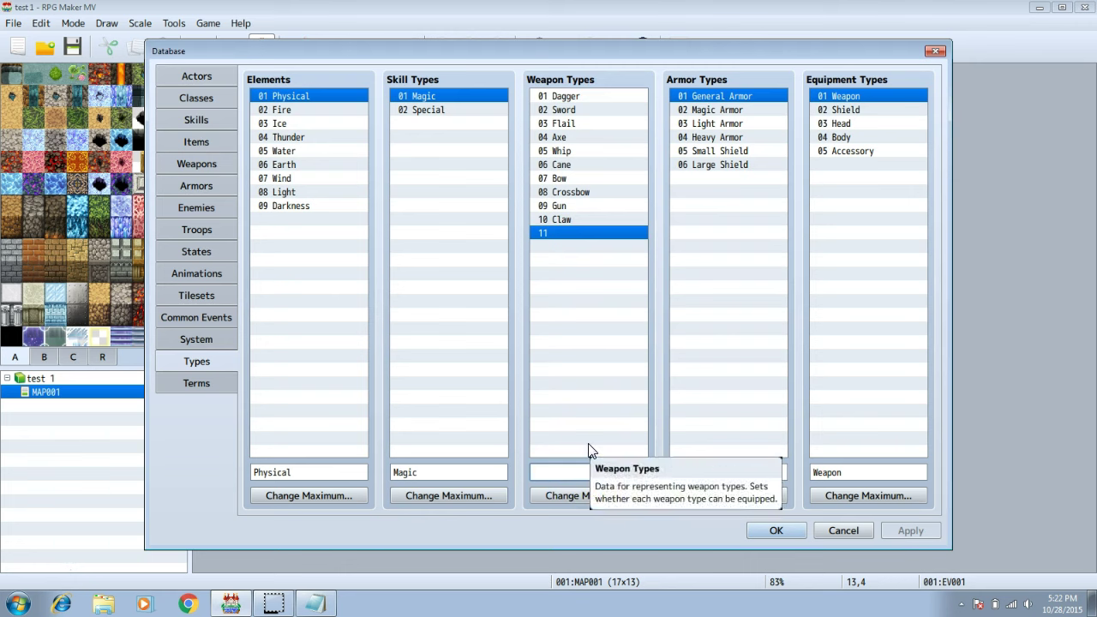
{"action": "type", "text": "Stick Weapons"}
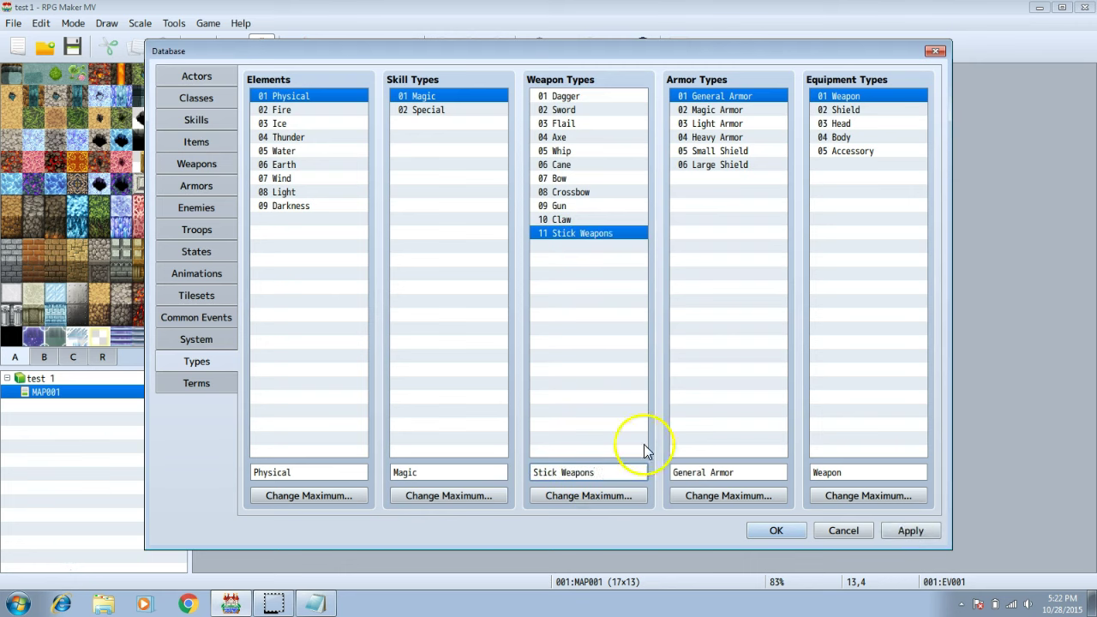
{"action": "left_click", "coordinate": [914, 528]}
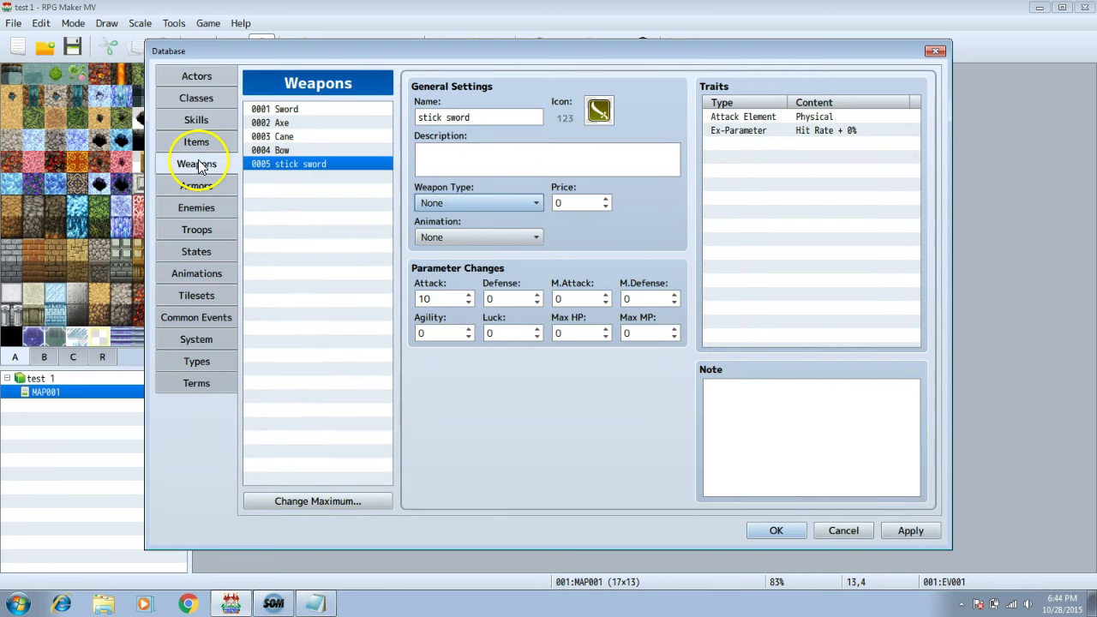
Step: Set stick sword's weapon type to Stick Weapons and apply the change
{"action": "left_click", "coordinate": [489, 203]}
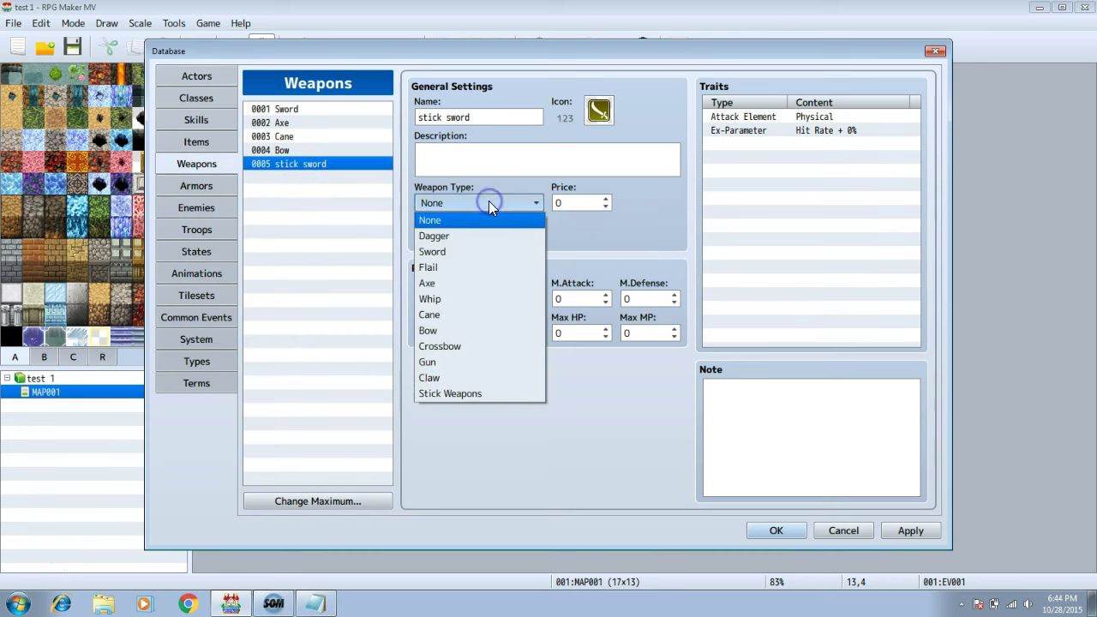
{"action": "left_click", "coordinate": [473, 393]}
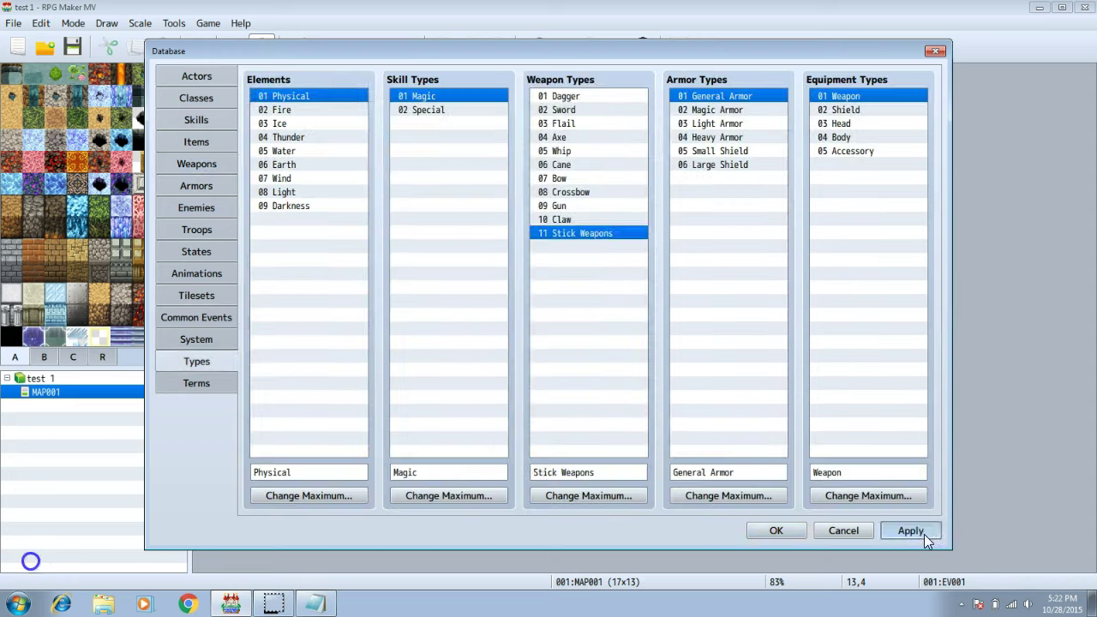
{"action": "left_click", "coordinate": [924, 533]}
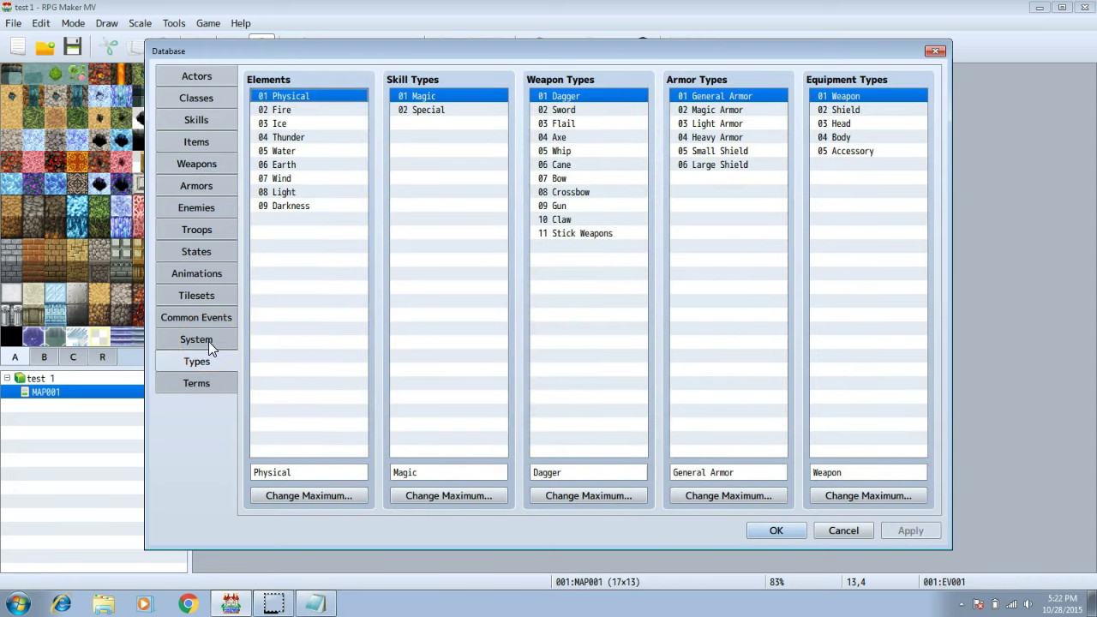
{"action": "left_click", "coordinate": [208, 341]}
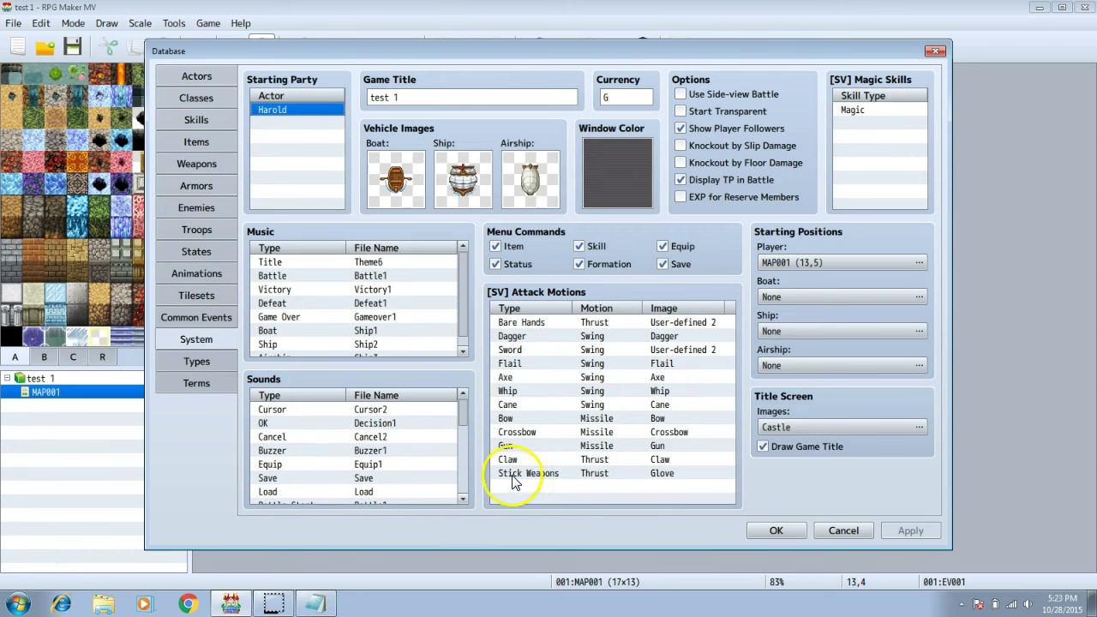
Step: Give Stick Weapons a Swing SV attack motion with the User-defined 2 image, applying and closing
{"action": "double_click", "coordinate": [526, 474]}
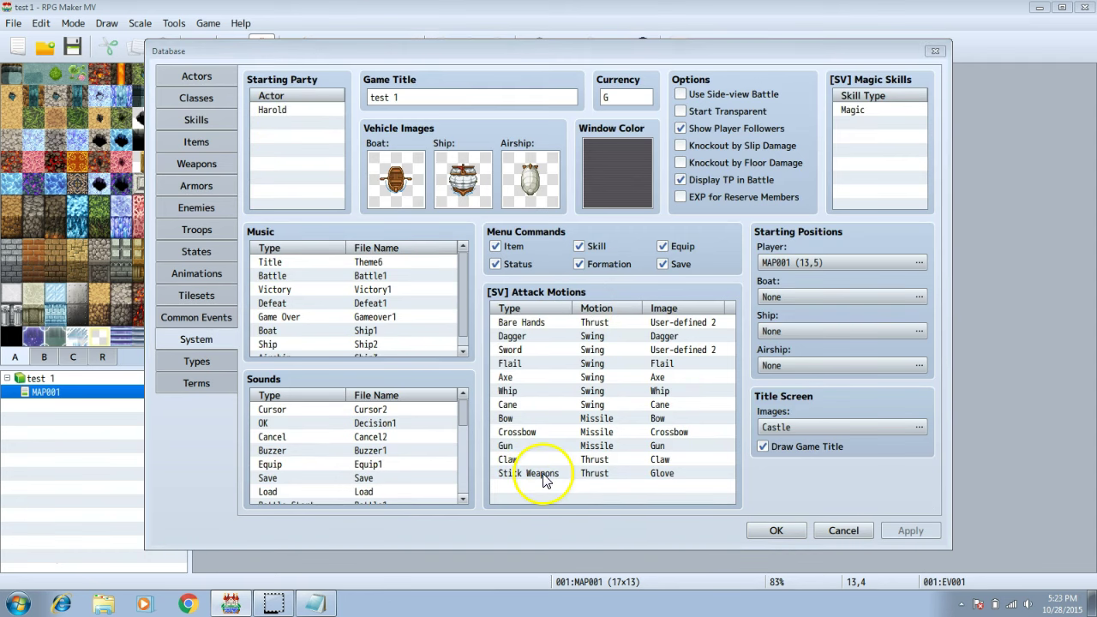
{"action": "left_click", "coordinate": [600, 374]}
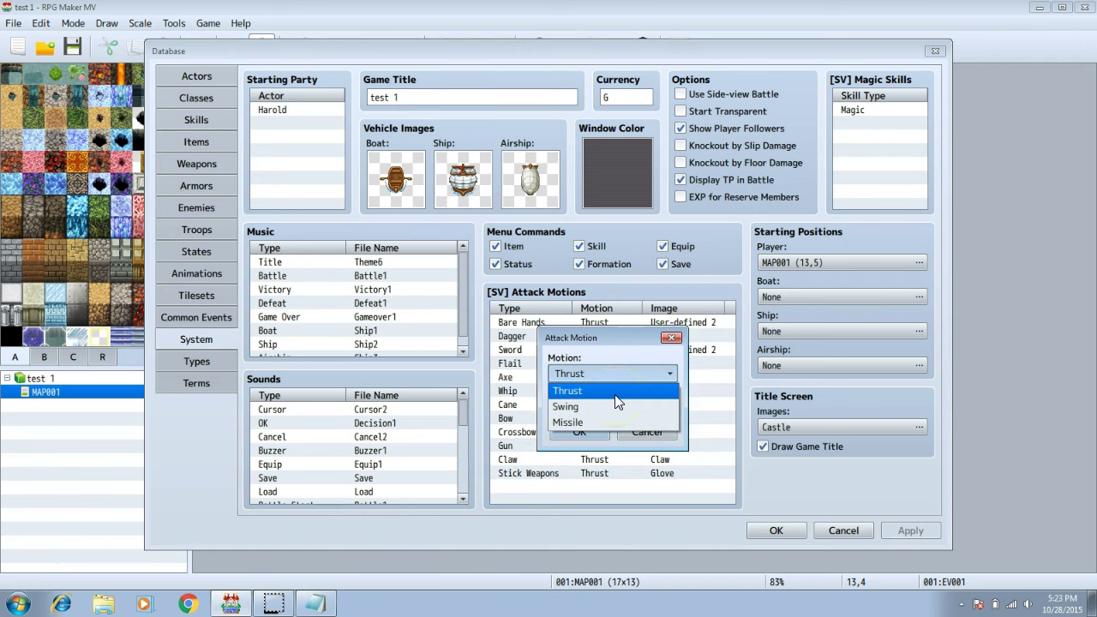
{"action": "left_click", "coordinate": [614, 406]}
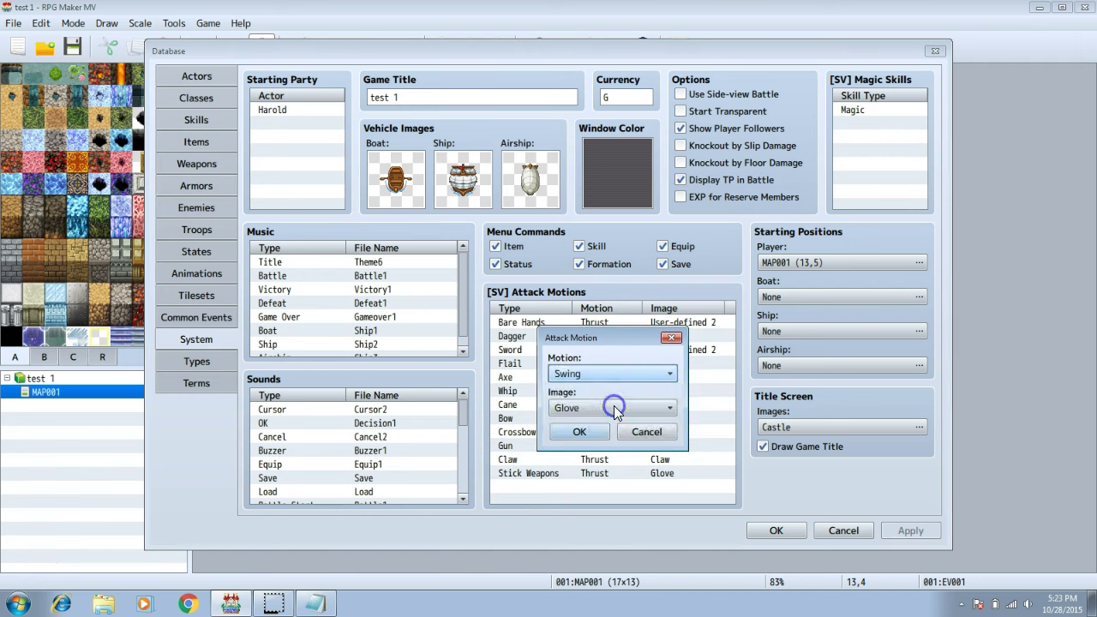
{"action": "left_click", "coordinate": [602, 407]}
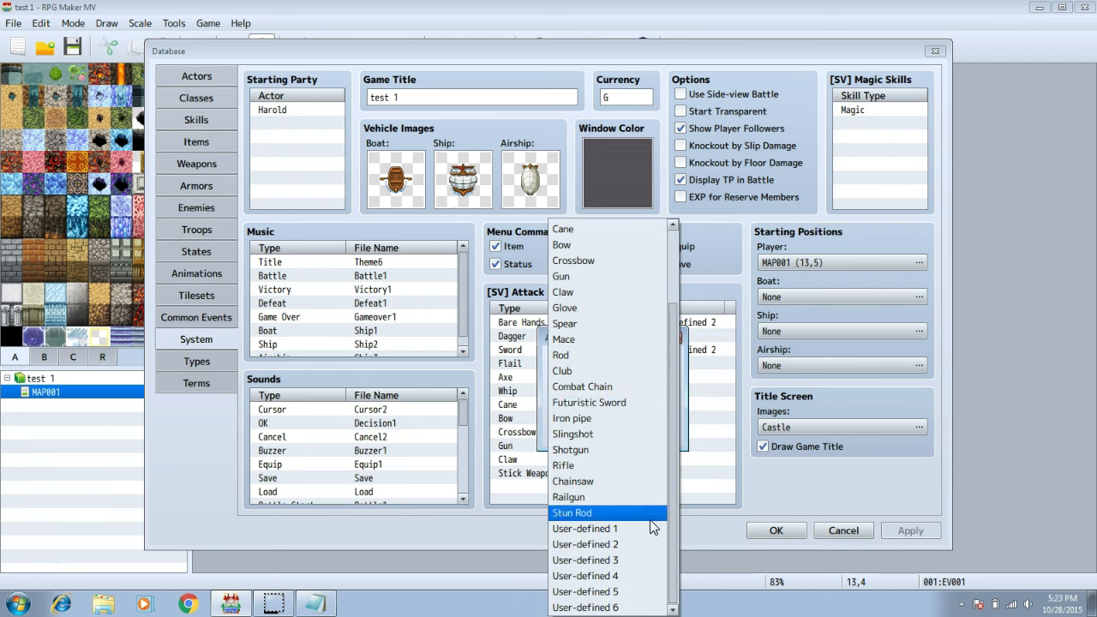
{"action": "mouse_move", "coordinate": [650, 519]}
{"action": "left_mouse_down"}
{"action": "mouse_move", "coordinate": [642, 560]}
{"action": "mouse_move", "coordinate": [636, 534]}
{"action": "left_mouse_up"}
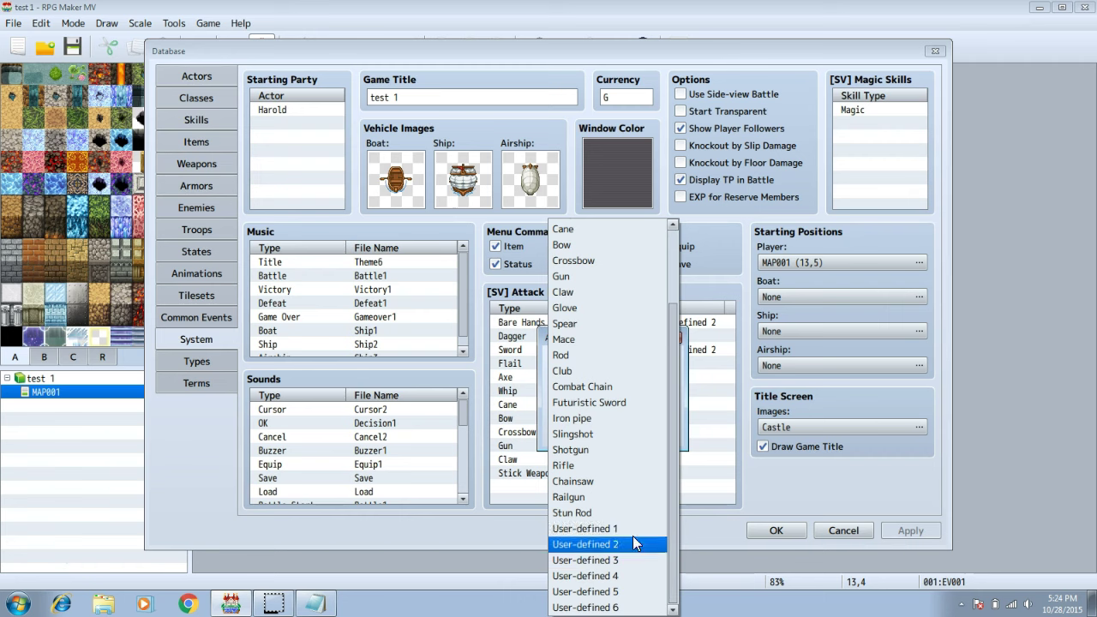
{"action": "left_click", "coordinate": [631, 542]}
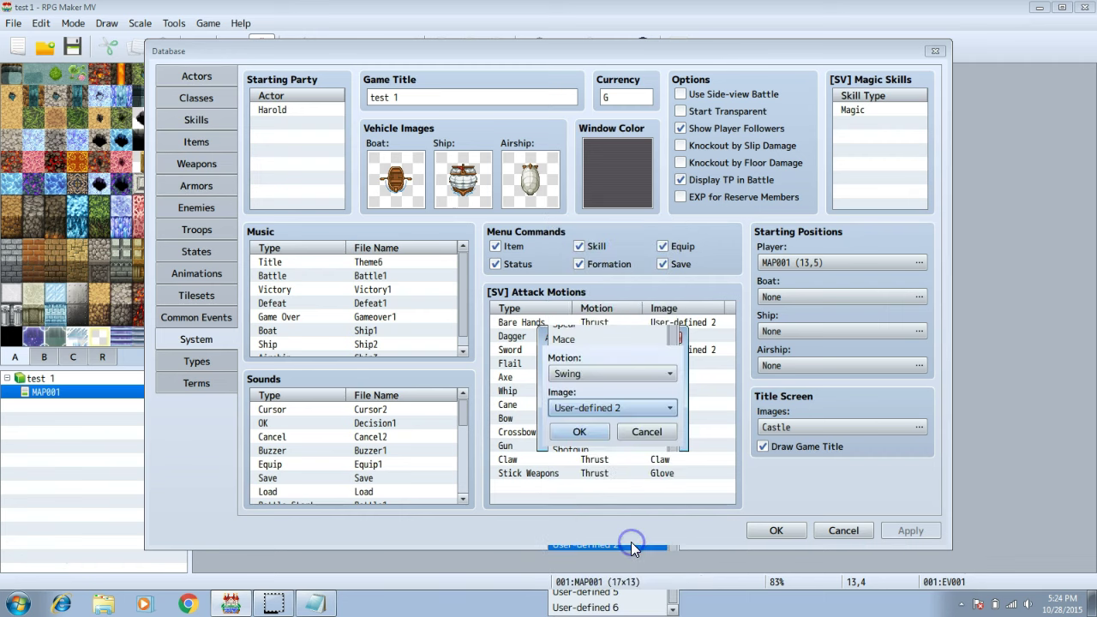
{"action": "left_click", "coordinate": [910, 531]}
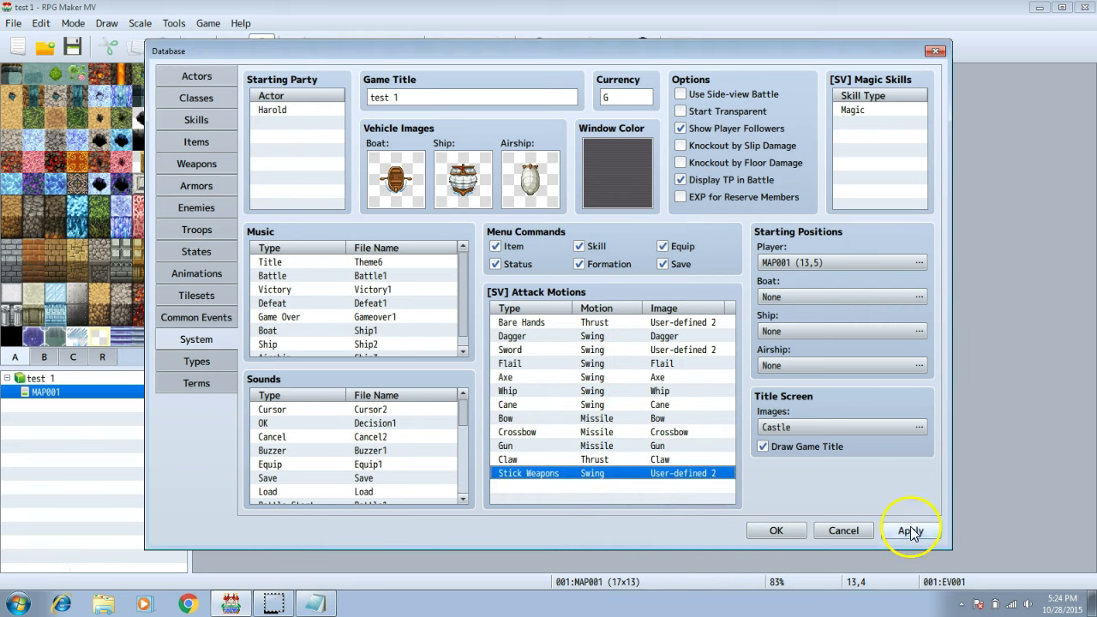
{"action": "left_click", "coordinate": [801, 530]}
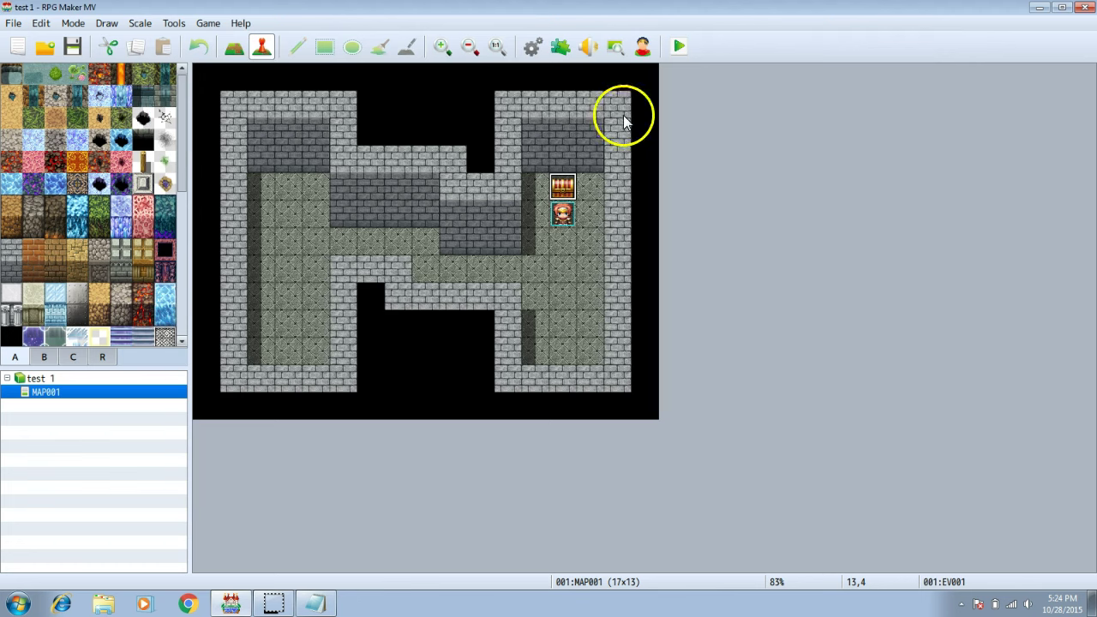
Step: Check Use Side-view Battle in the database's System settings and apply it
{"action": "left_click", "coordinate": [533, 46]}
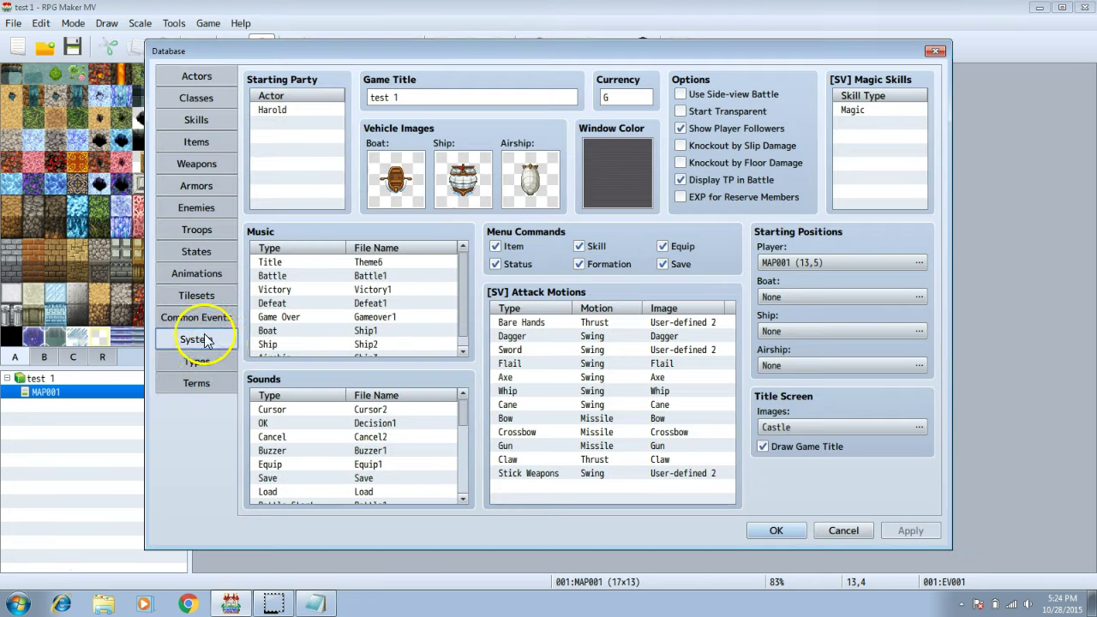
{"action": "left_click", "coordinate": [682, 96]}
{"action": "left_click", "coordinate": [910, 533]}
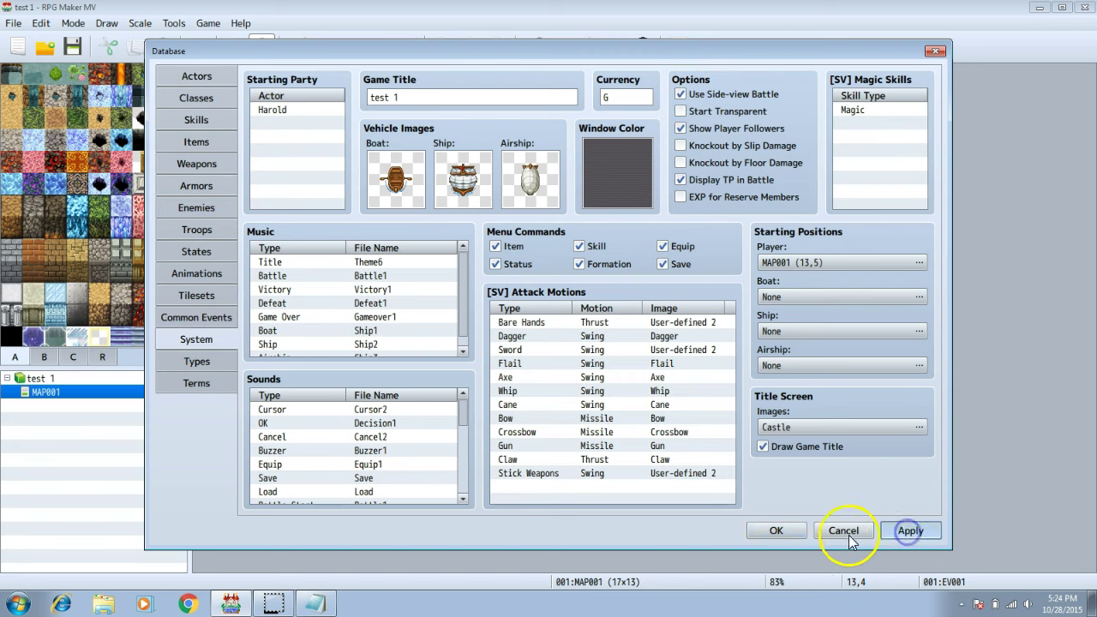
{"action": "left_click", "coordinate": [776, 531]}
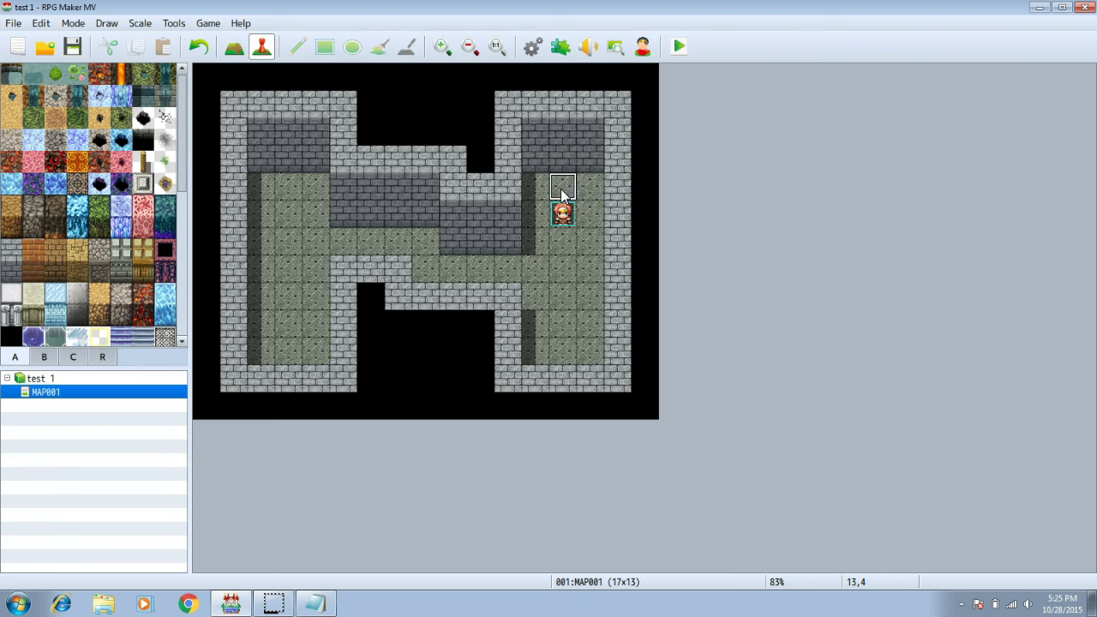
Step: Quick-create a treasure chest holding the stick sword above the hero, then launch a playtest
{"action": "right_click", "coordinate": [562, 191]}
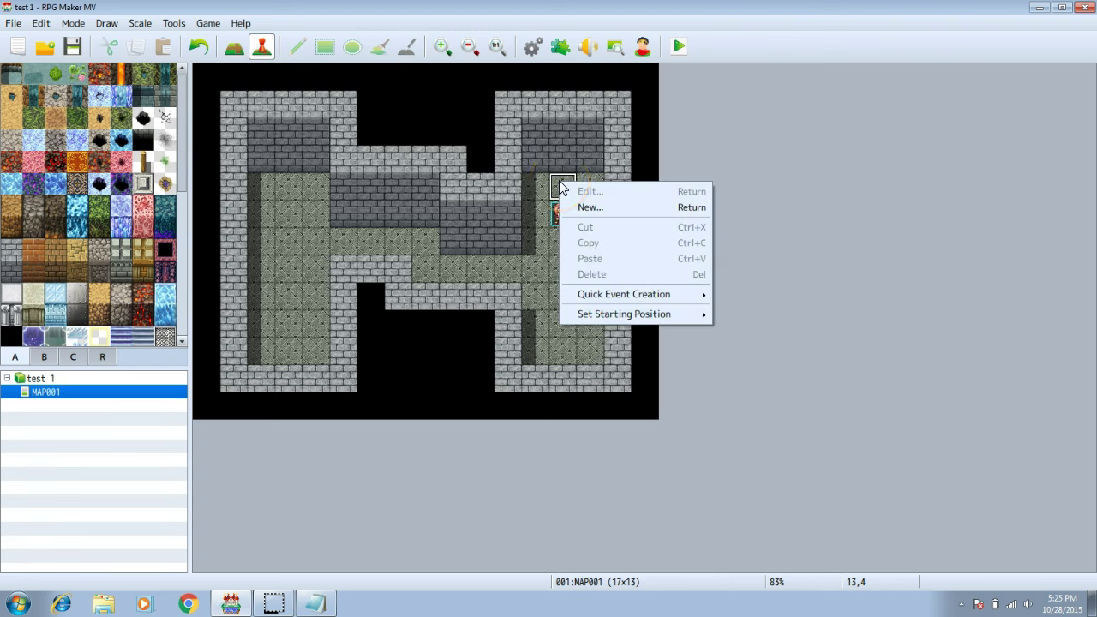
{"action": "left_click", "coordinate": [622, 296]}
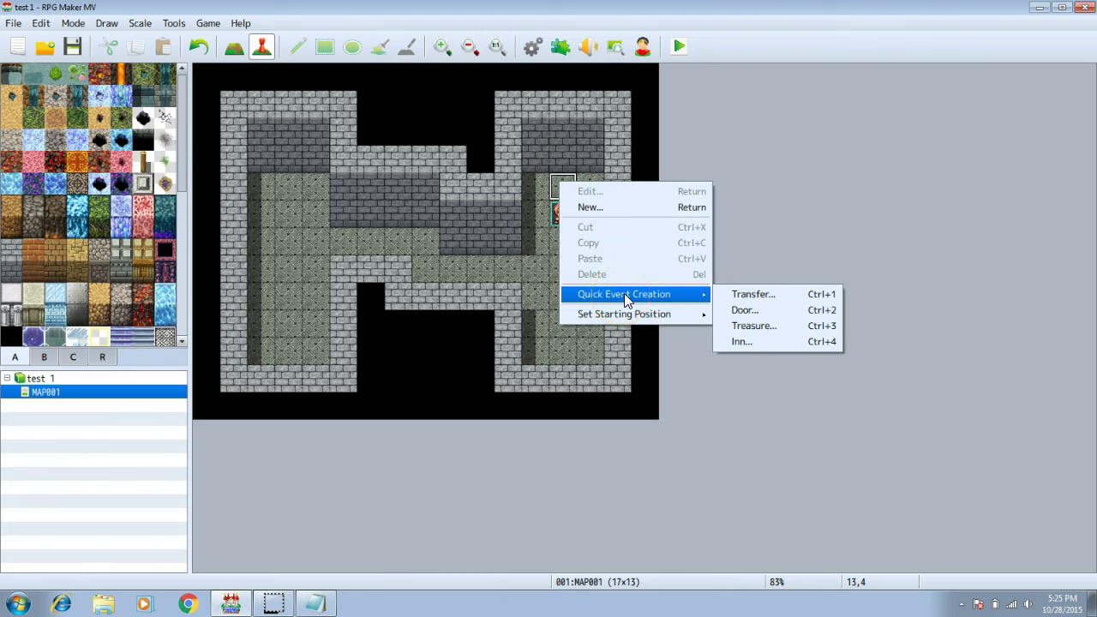
{"action": "left_click", "coordinate": [749, 324]}
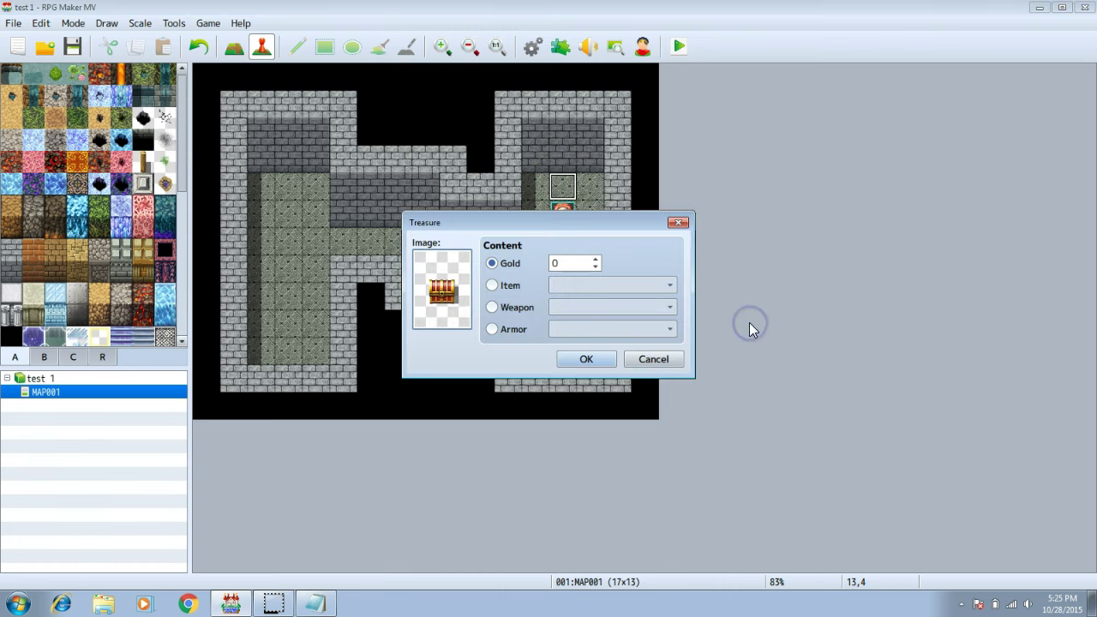
{"action": "left_click", "coordinate": [496, 305]}
{"action": "left_click", "coordinate": [597, 312]}
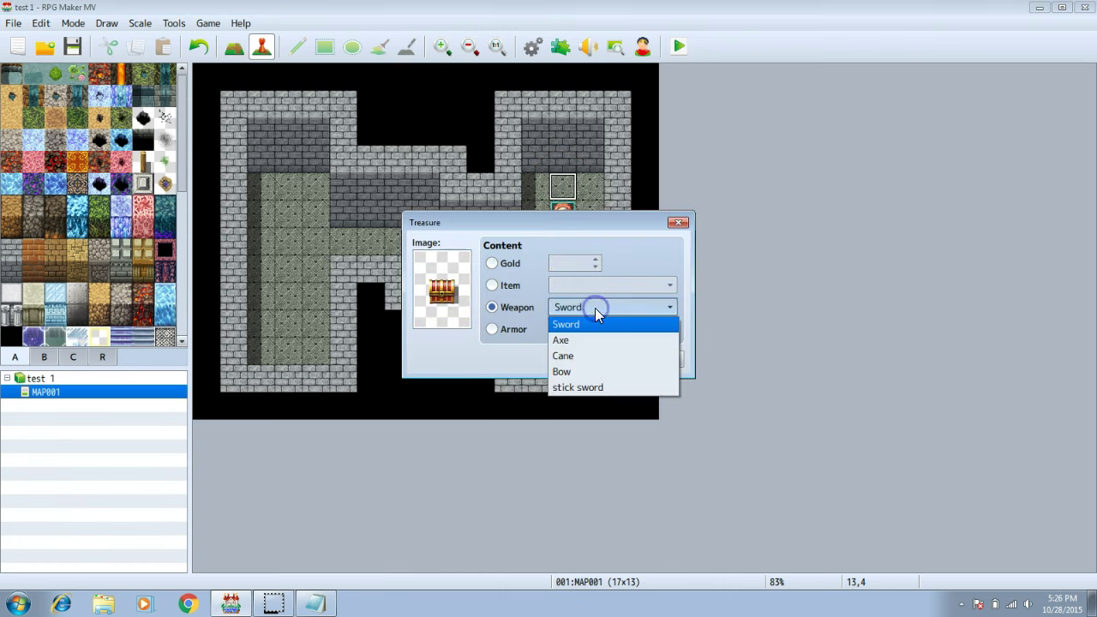
{"action": "left_click", "coordinate": [600, 389]}
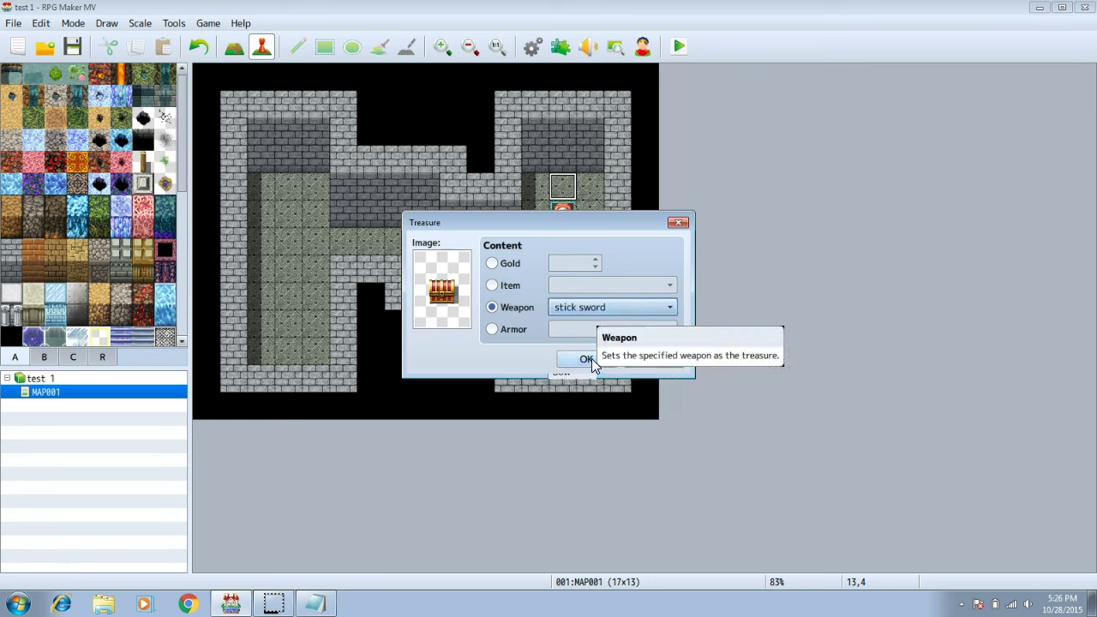
{"action": "left_click", "coordinate": [586, 359]}
{"action": "left_click", "coordinate": [679, 46]}
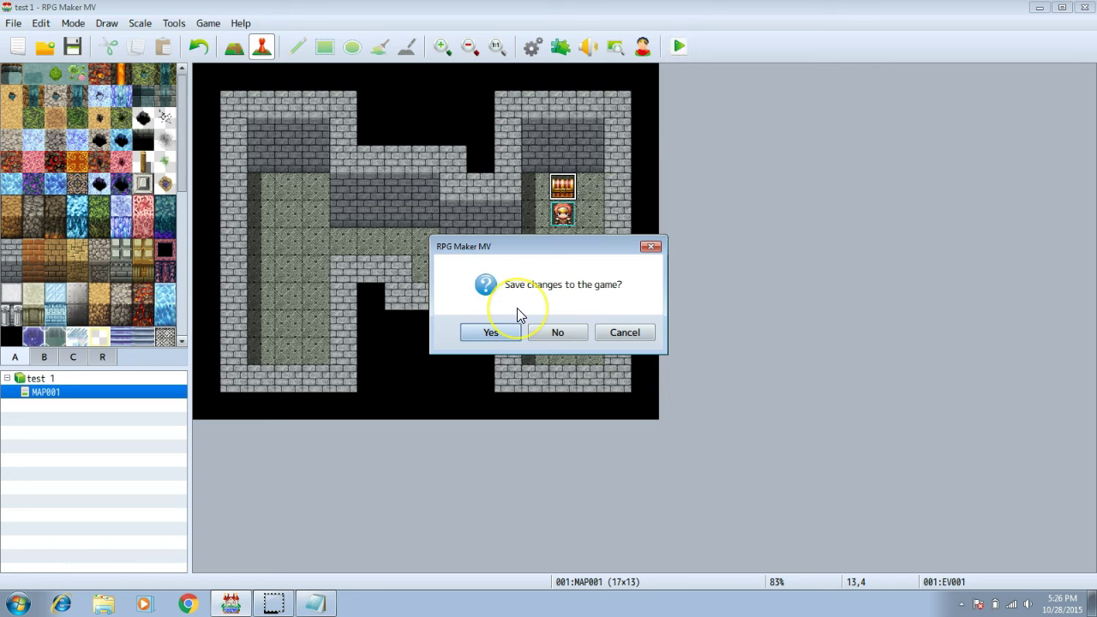
Step: Save changes, start a new game, and open the chest to collect the stick sword
{"action": "left_click", "coordinate": [490, 332]}
{"action": "left_click", "coordinate": [641, 318]}
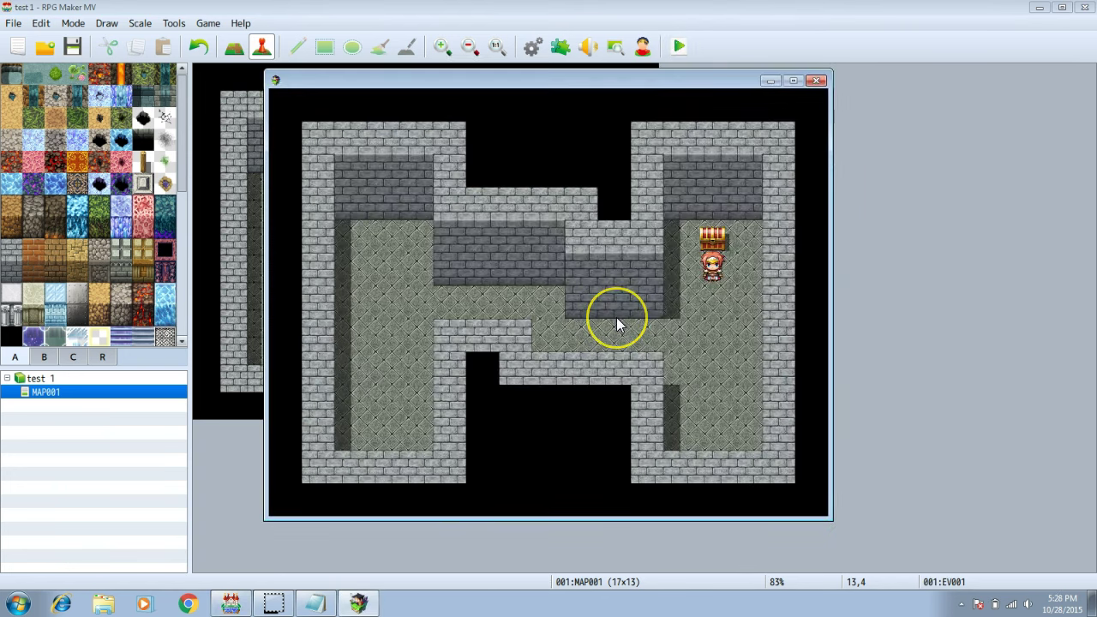
{"action": "key", "text": "Up"}
{"action": "key", "text": "Return"}
{"action": "key", "text": "Return"}
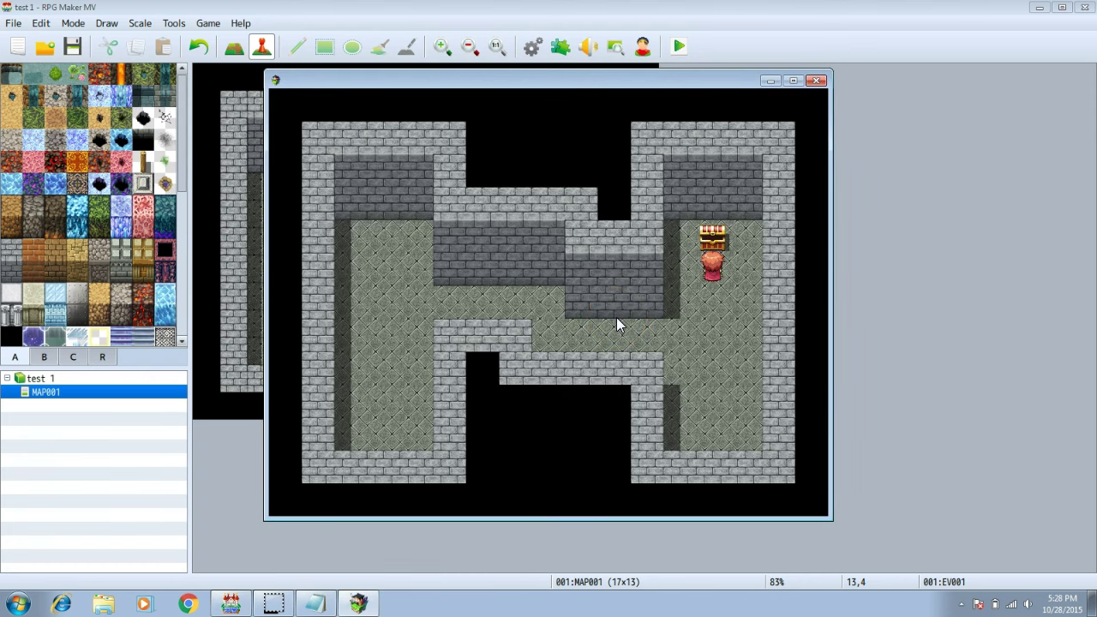
Step: Equip the stick sword in the hero's weapon slot through the Equip menu
{"action": "key", "text": "Escape"}
{"action": "key", "text": "Down"}
{"action": "key", "text": "Down"}
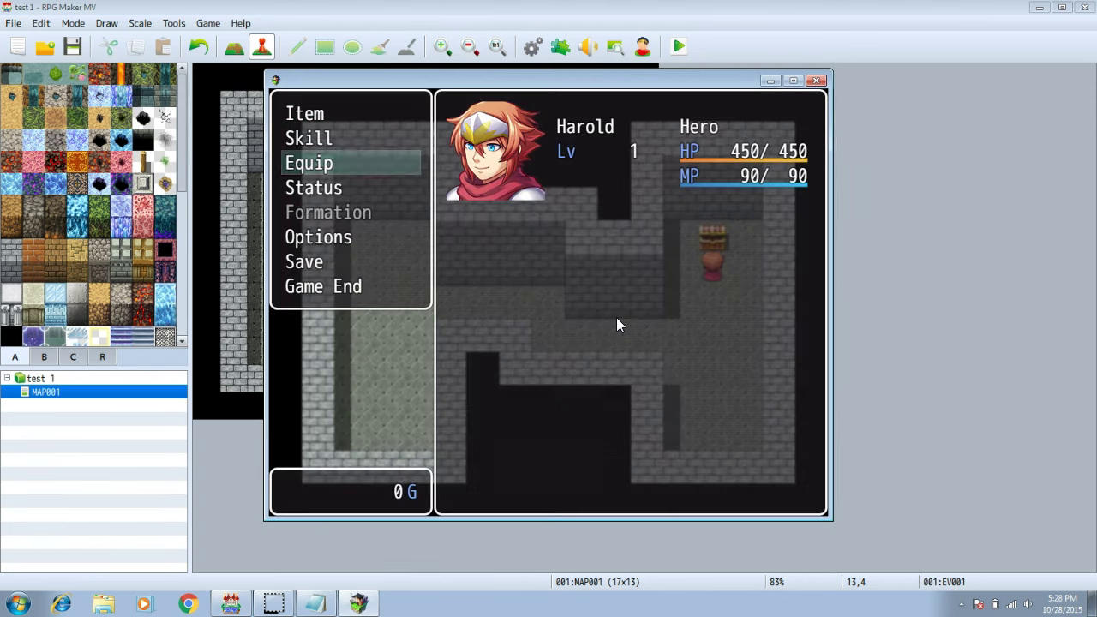
{"action": "key", "text": "Return"}
{"action": "key", "text": "Return"}
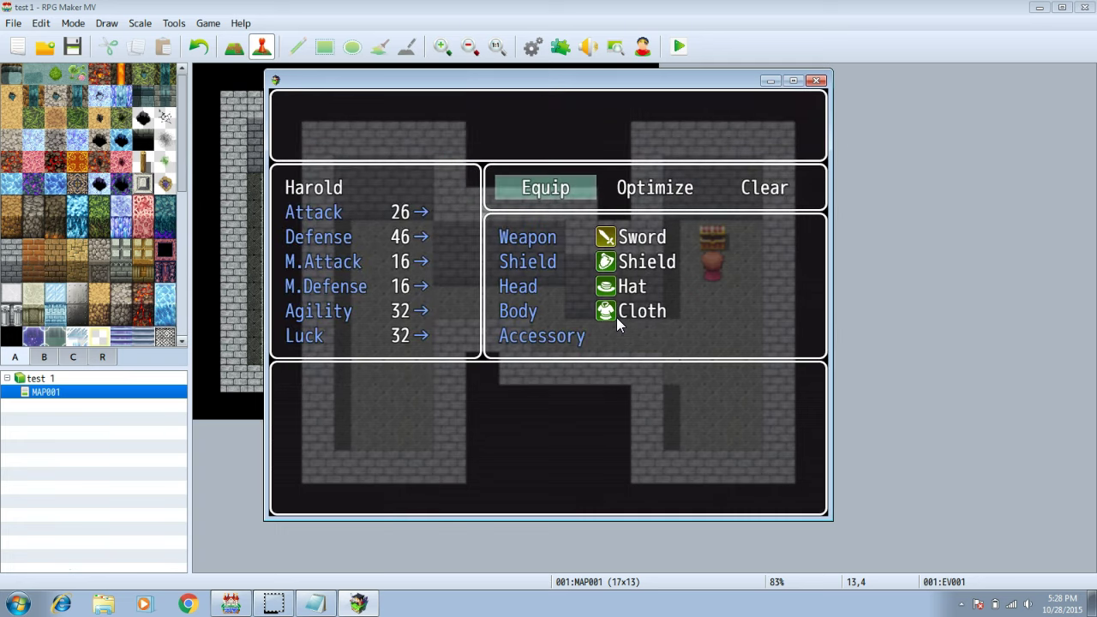
{"action": "key", "text": "Return"}
{"action": "key", "text": "Return"}
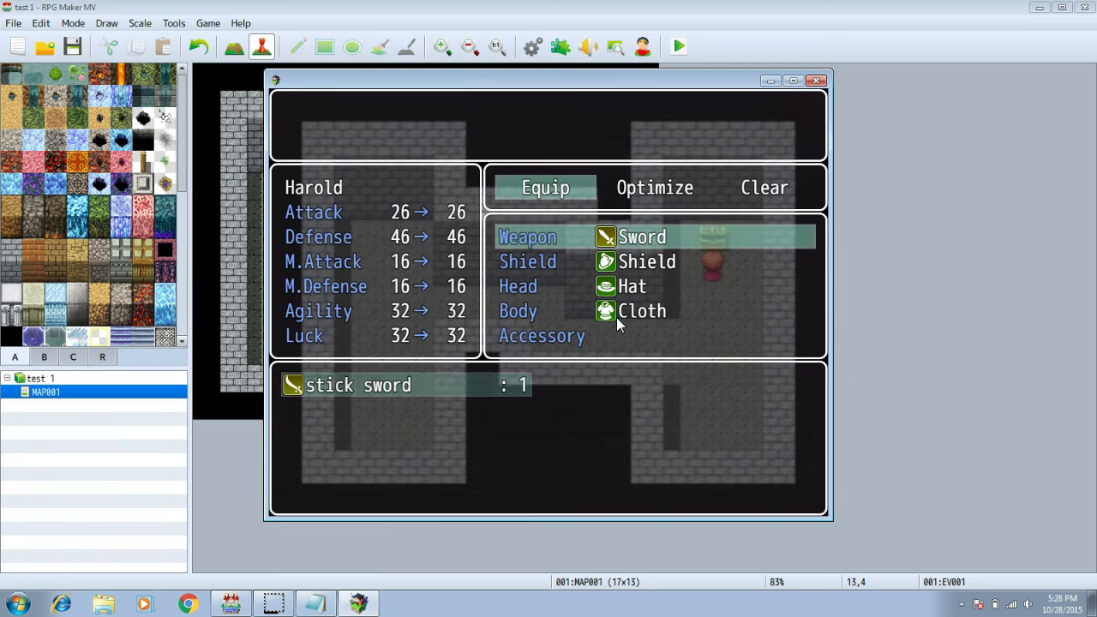
{"action": "key", "text": "Return"}
{"action": "key", "text": "Escape"}
{"action": "key", "text": "Escape"}
{"action": "key", "text": "Escape"}
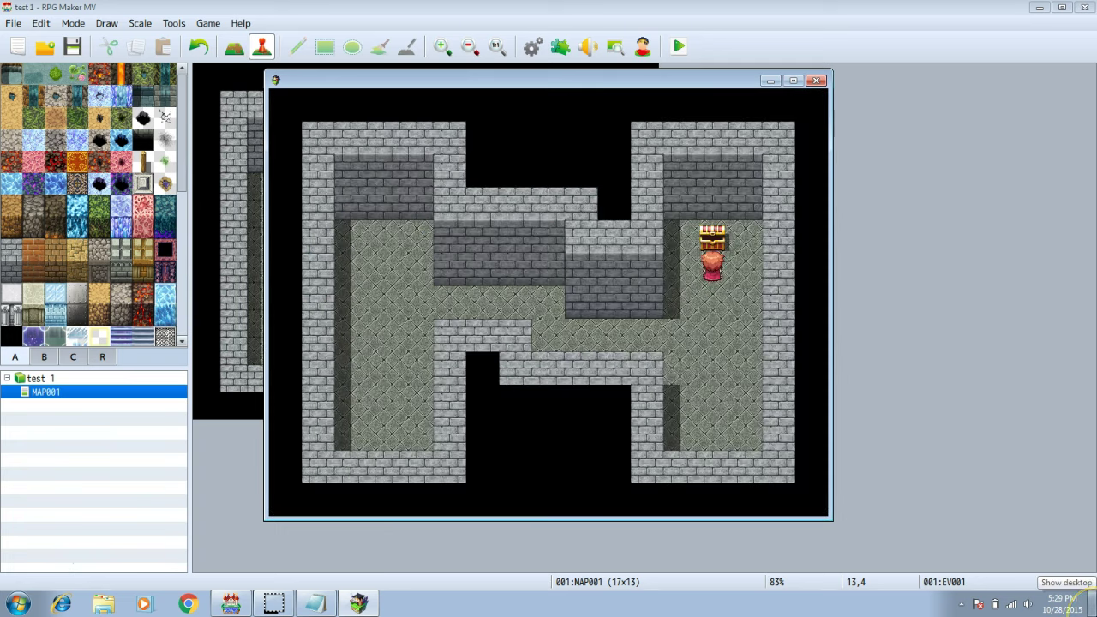
Step: Walk into a two-bat encounter and attack Bat A with the stick sword over two rounds
{"action": "key", "text": "Down"}
{"action": "key", "text": "Left"}
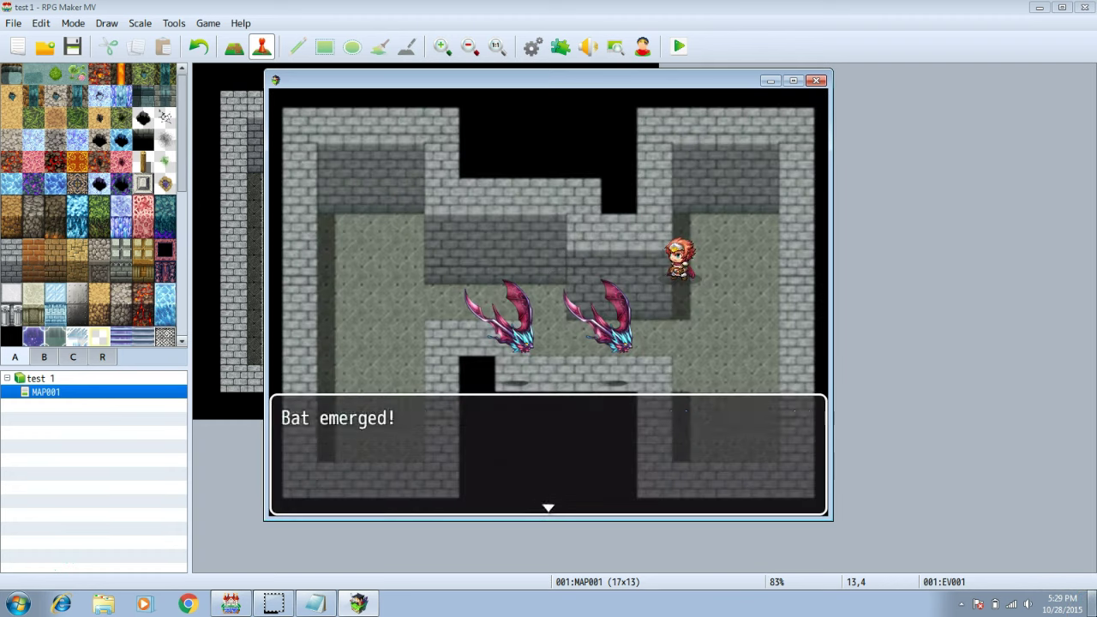
{"action": "key", "text": "Return"}
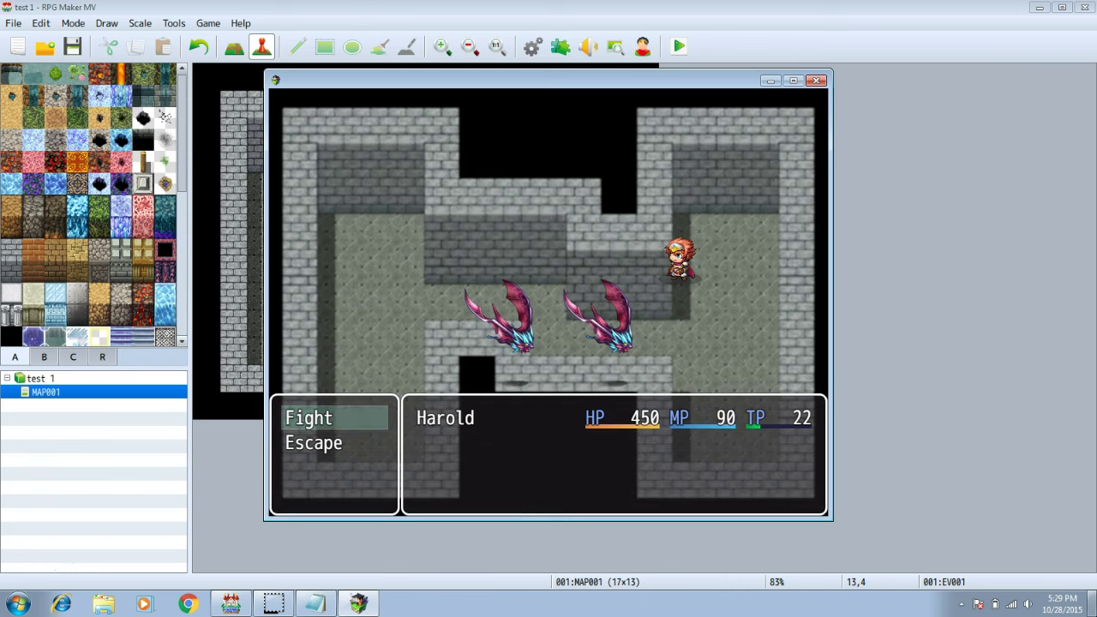
{"action": "key", "text": "Return"}
{"action": "key", "text": "Return"}
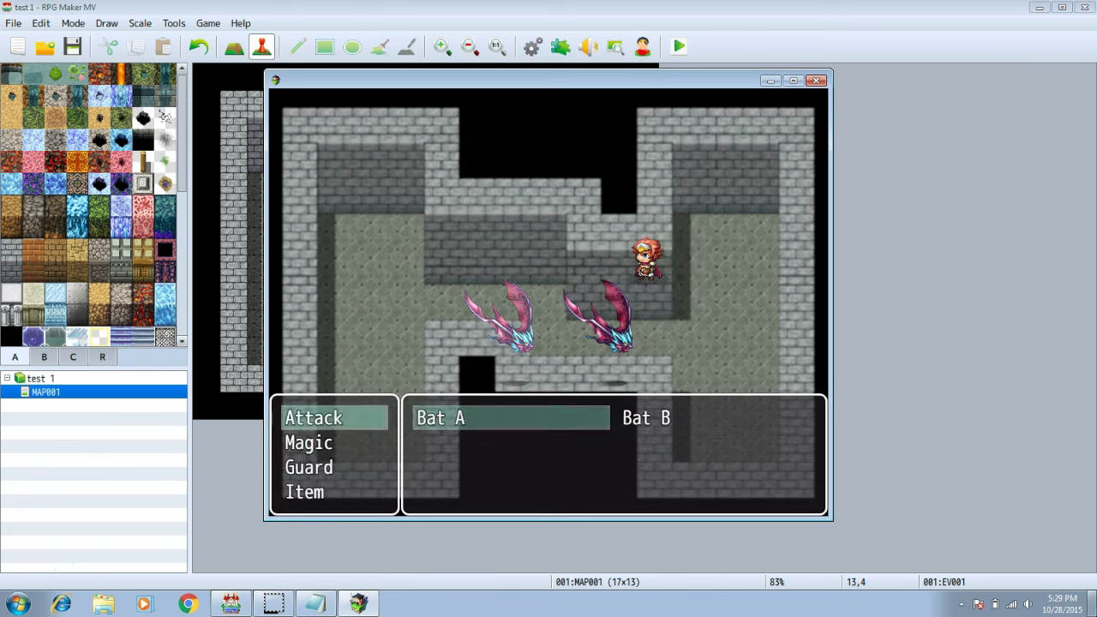
{"action": "key", "text": "Return"}
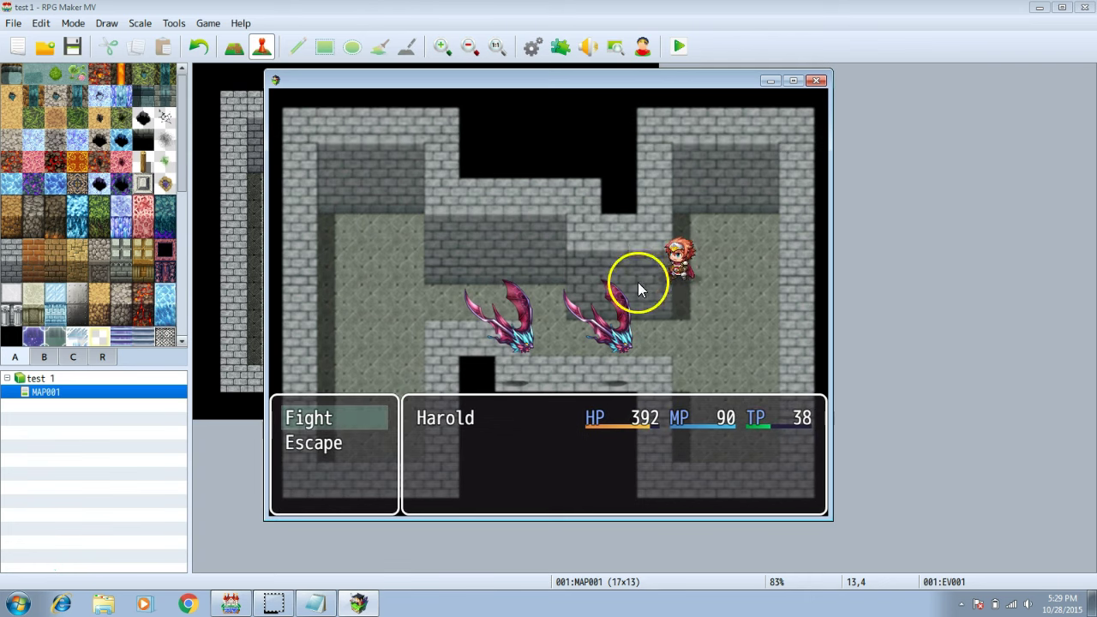
{"action": "key", "text": "Return"}
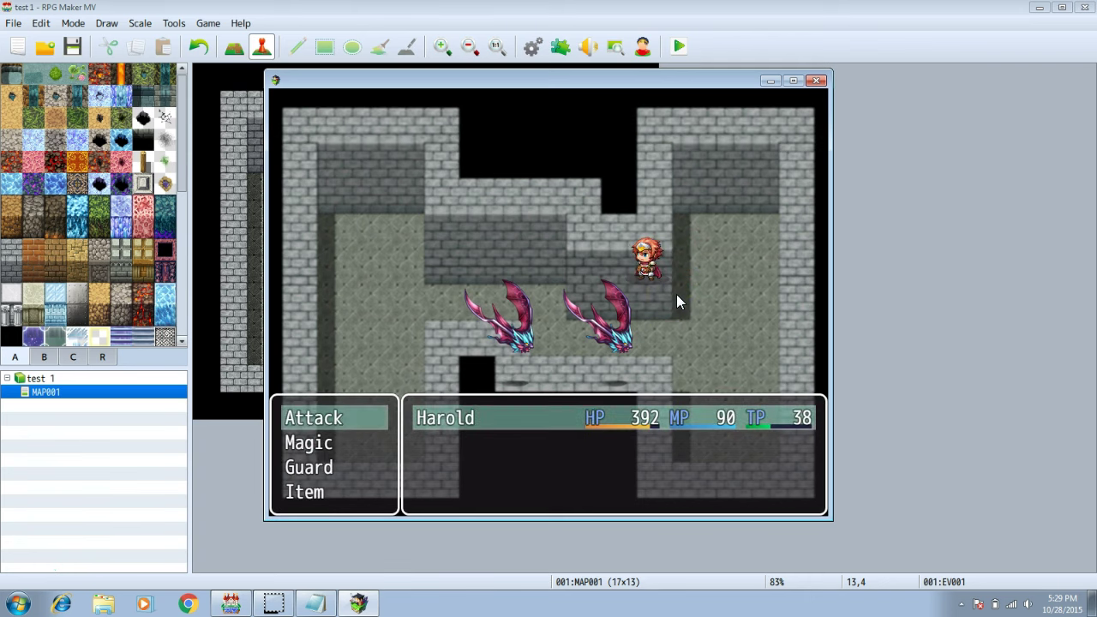
{"action": "left_click", "coordinate": [674, 288]}
{"action": "left_click", "coordinate": [652, 279]}
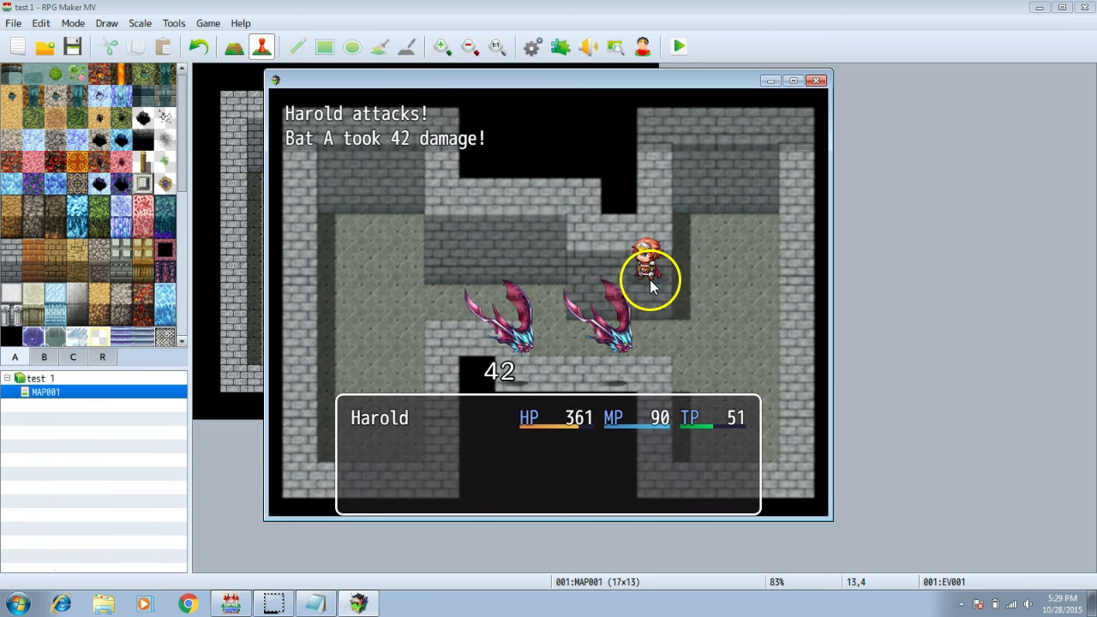
{"action": "key", "text": "alt+F4"}
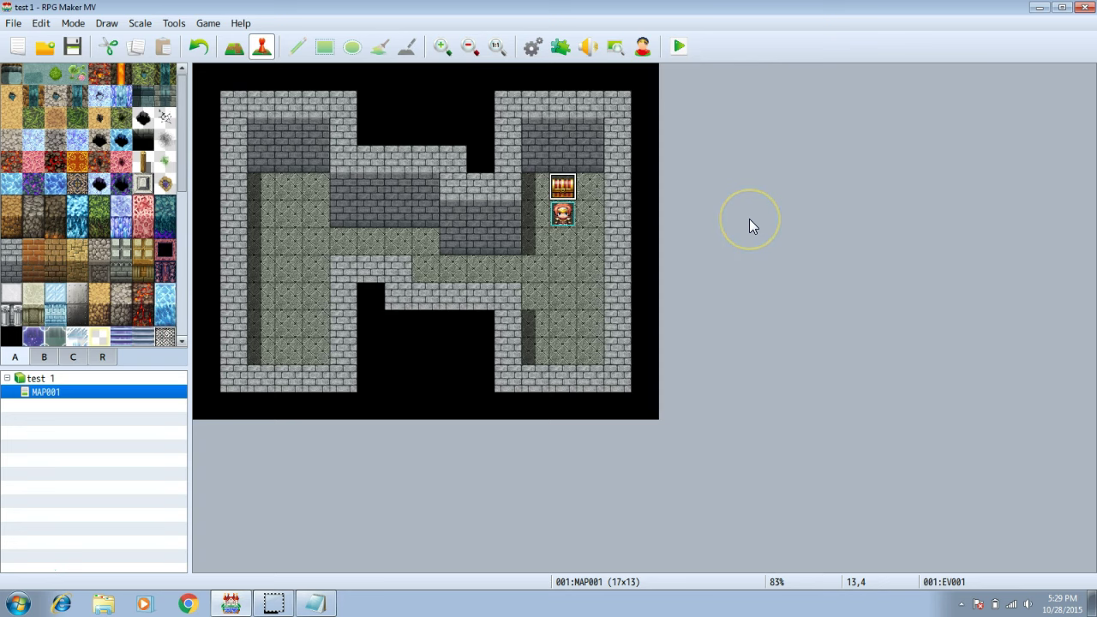